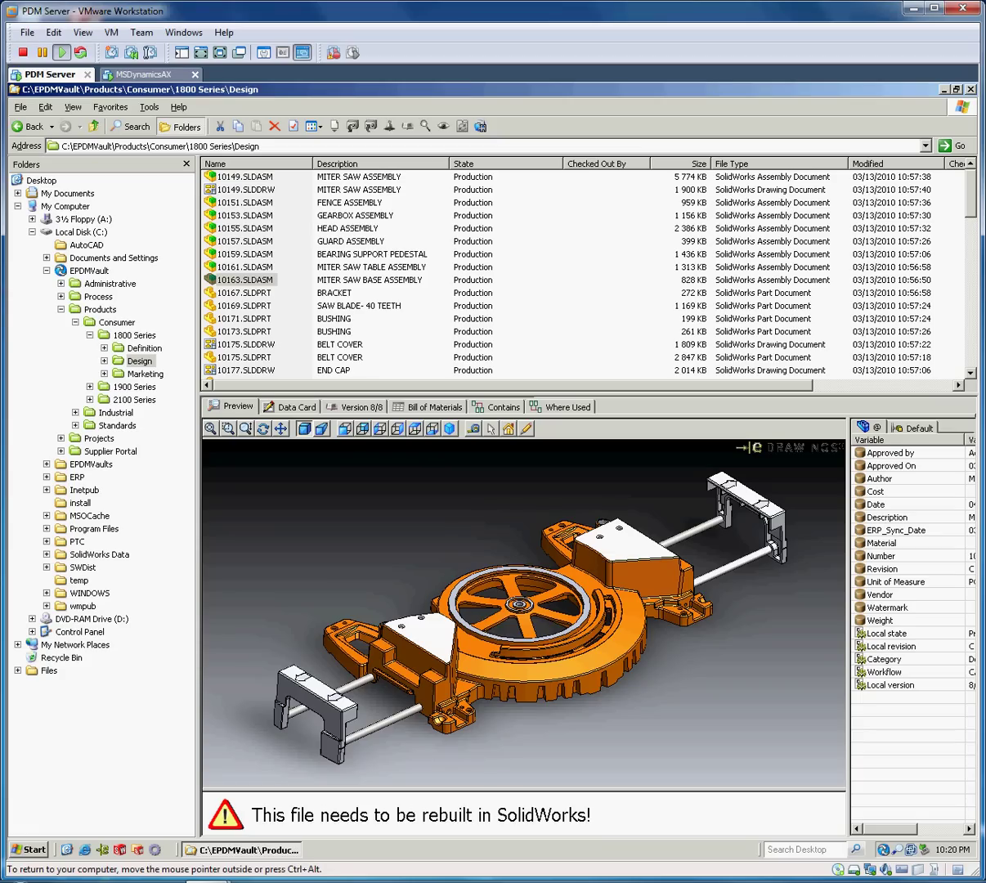
Switch to Microsoft Dynamics AX and browse the inventory items in the item details form.
click(144, 74)
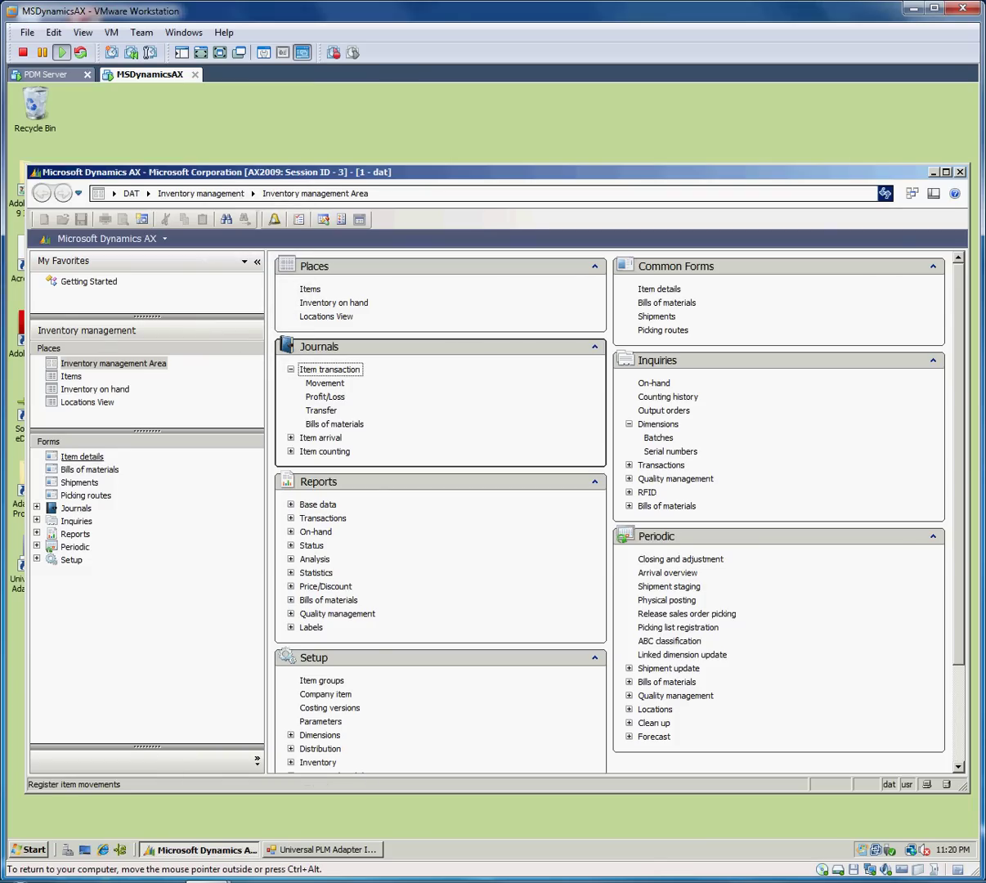
click(82, 457)
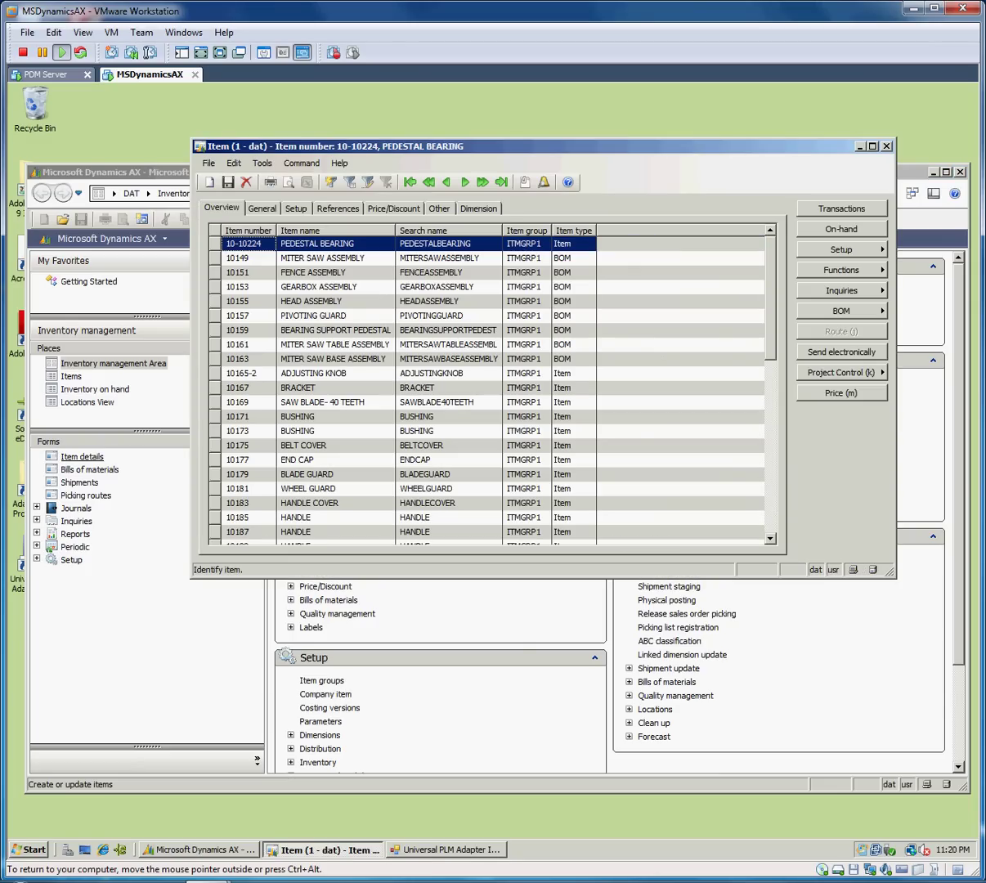
scroll(490, 384, down, 2)
scroll(491, 385, down, 3)
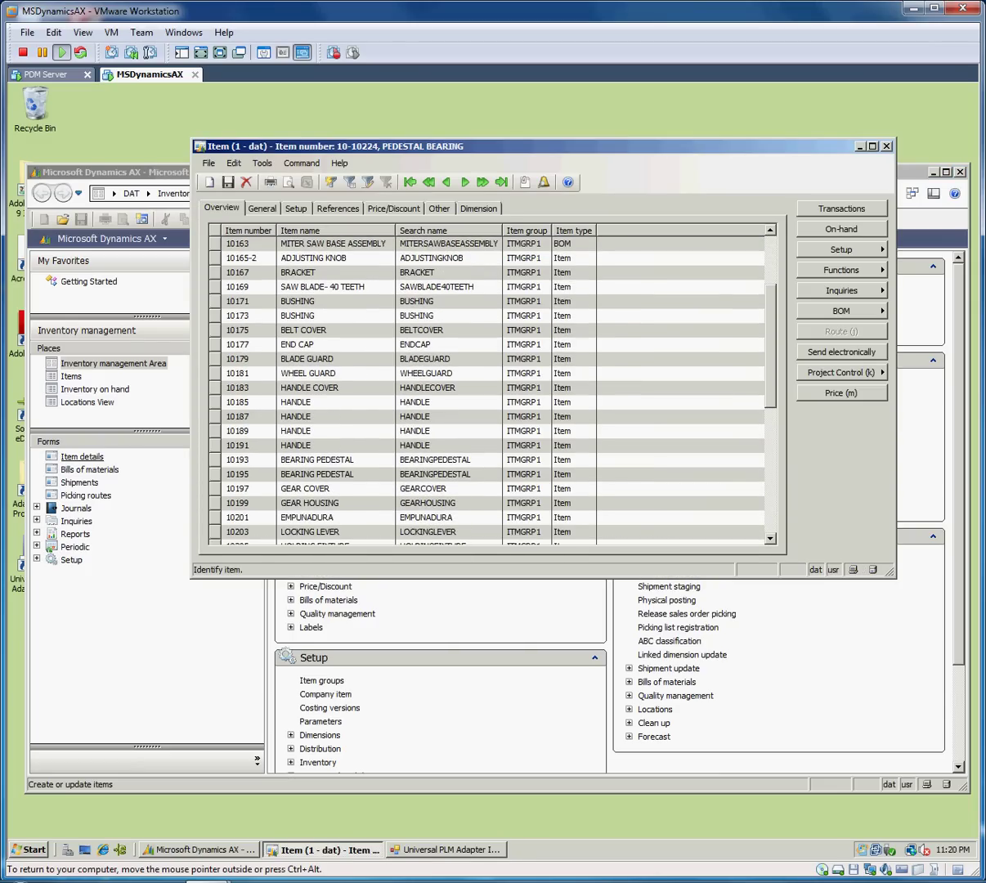
scroll(491, 385, up, 3)
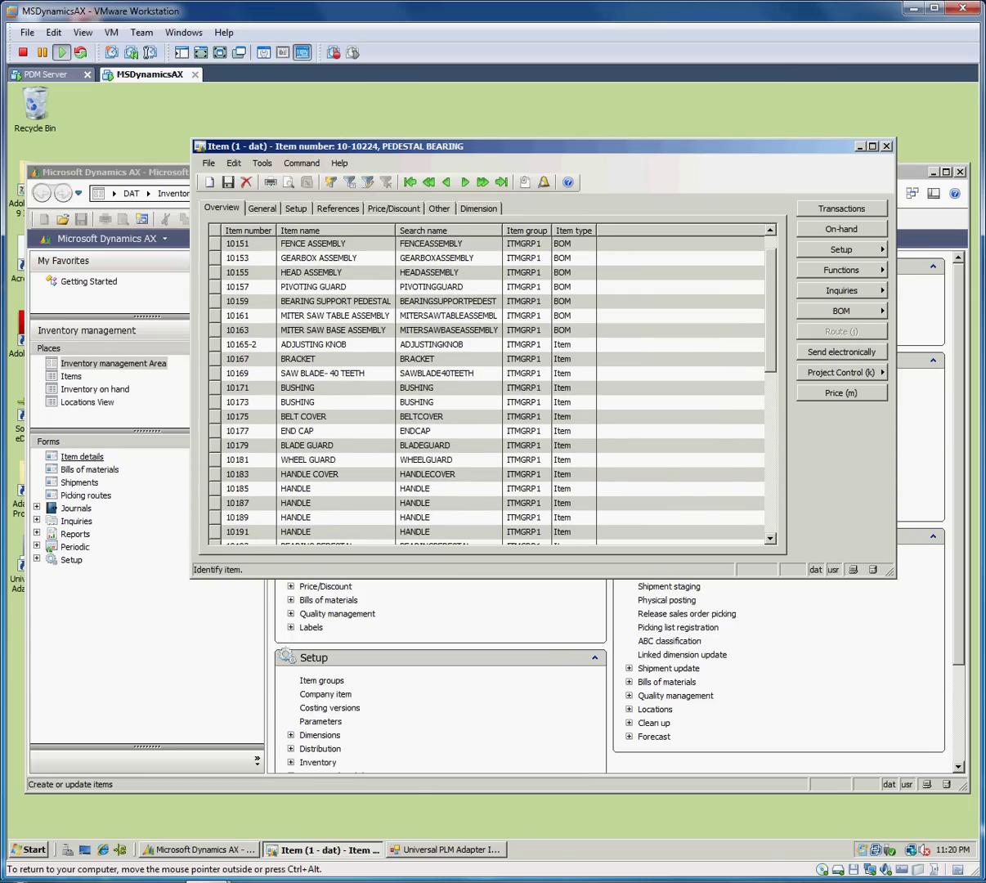
Examine the detail pages of item 10159, BEARING SUPPORT PEDESTAL, including its general, setup, price and dimension data.
click(215, 302)
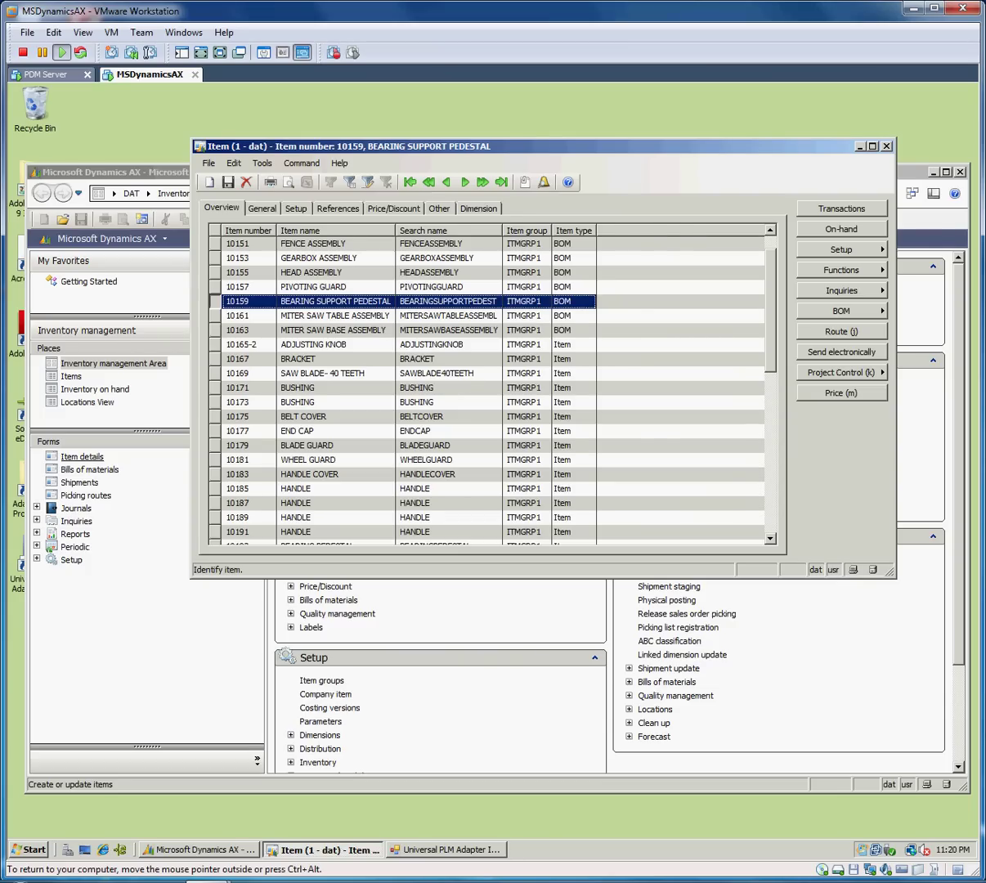
key(ctrl+Tab)
key(ctrl+Tab)
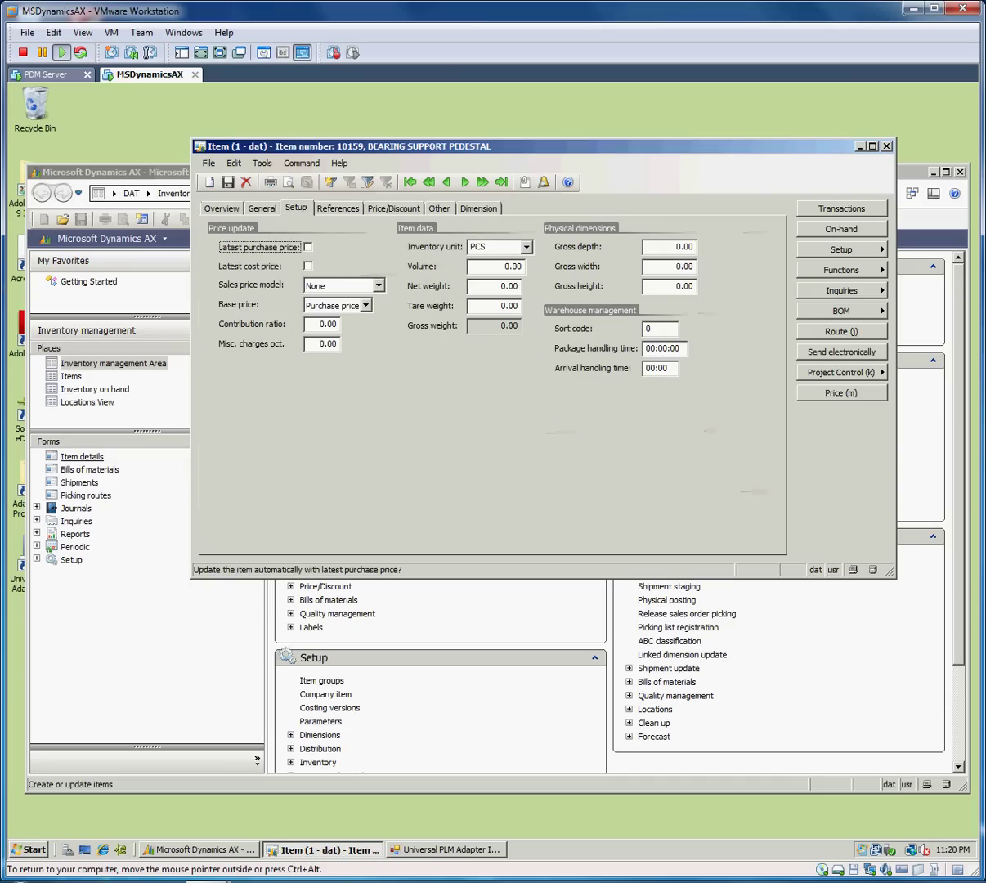
key(ctrl+Tab)
key(ctrl+Tab)
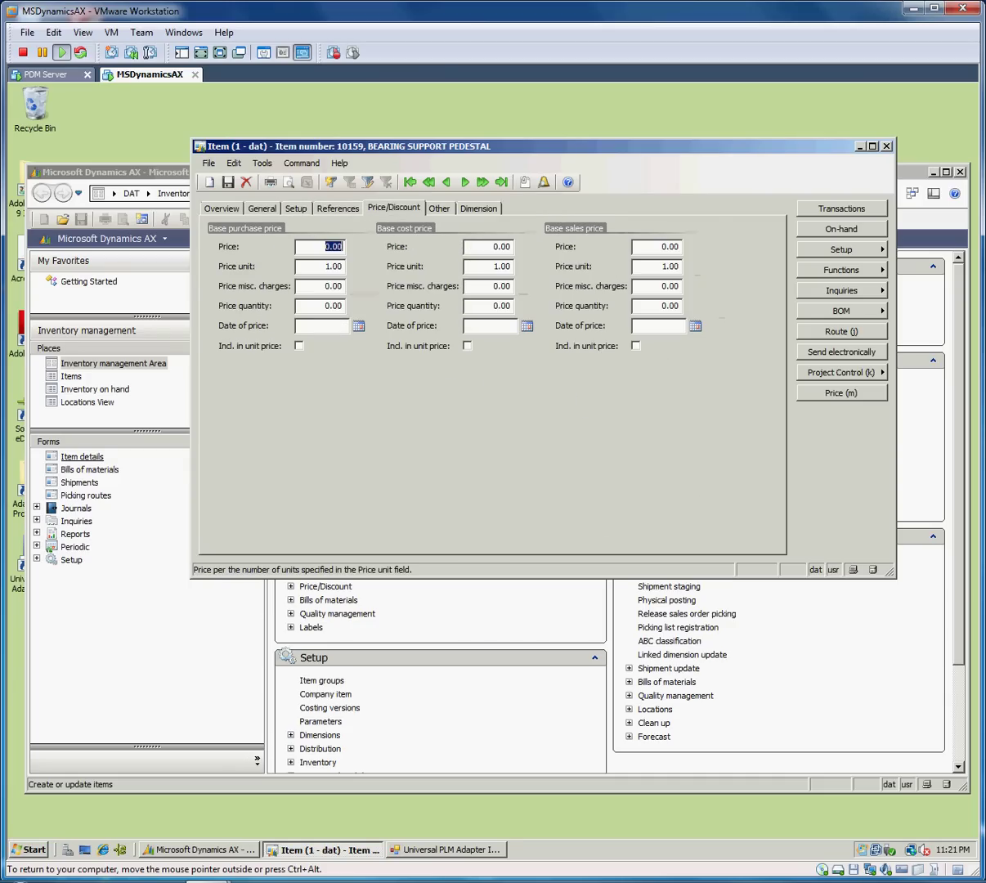
key(ctrl+Tab)
key(ctrl+Tab)
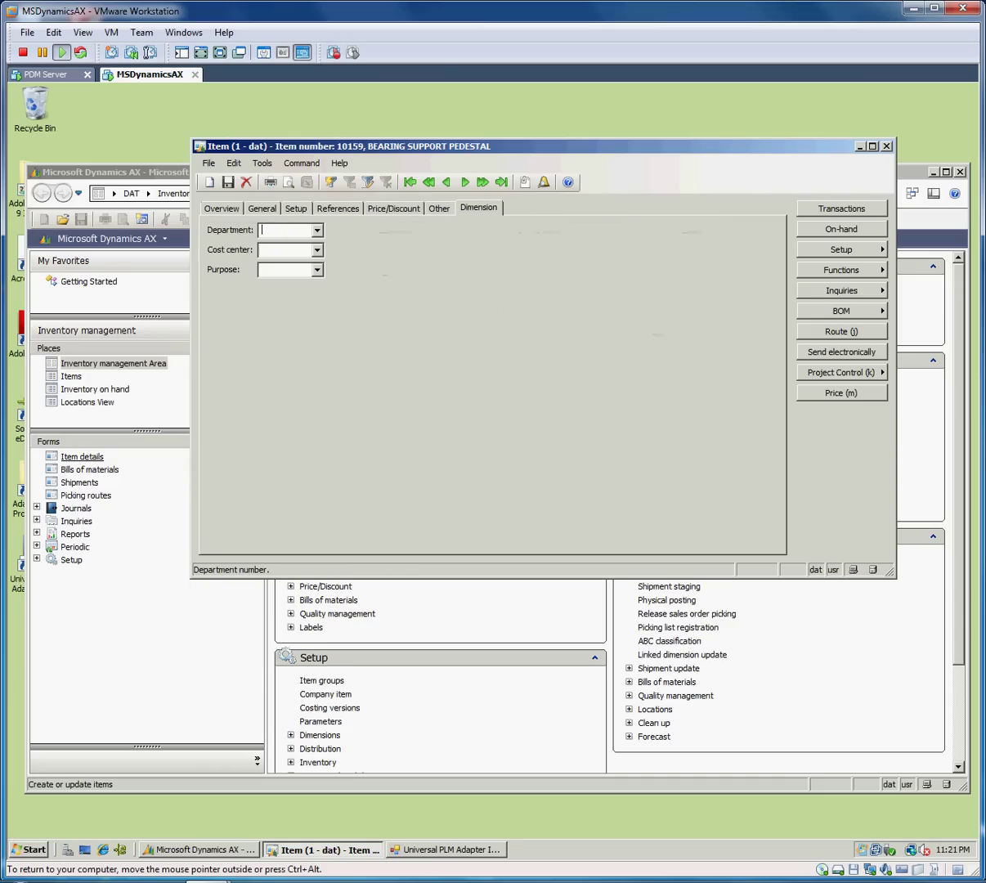
key(ctrl+Tab)
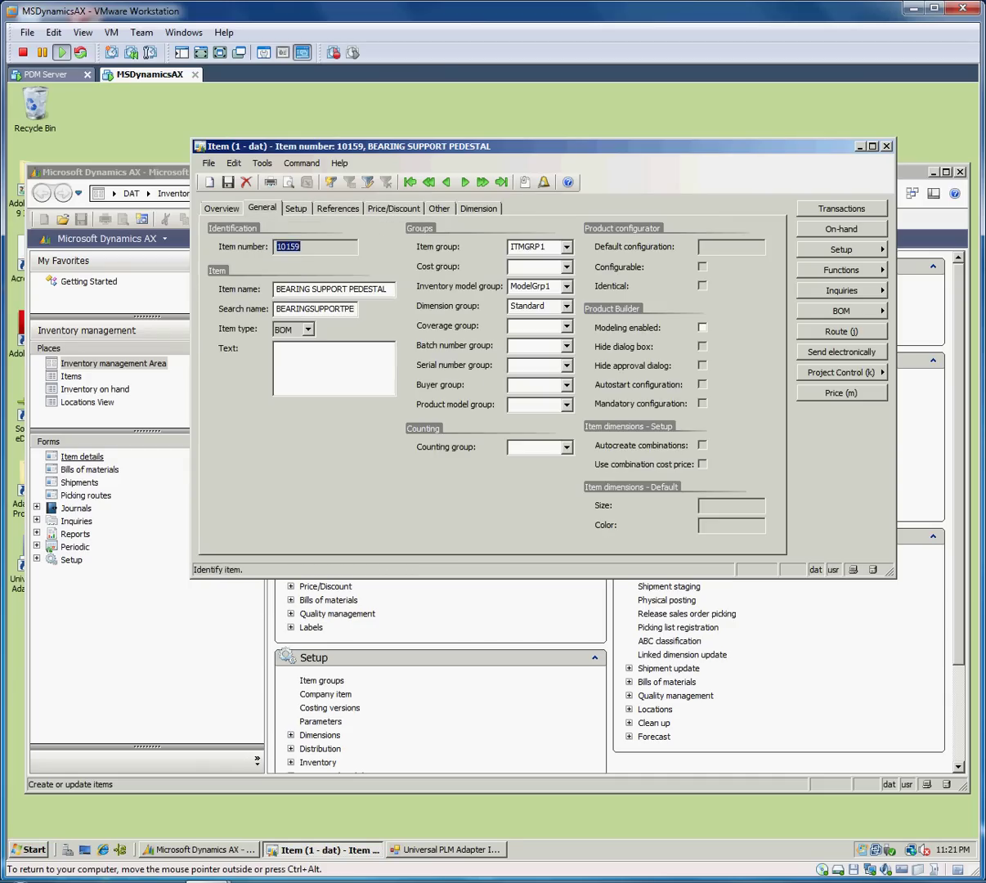
key(ctrl+shift+Tab)
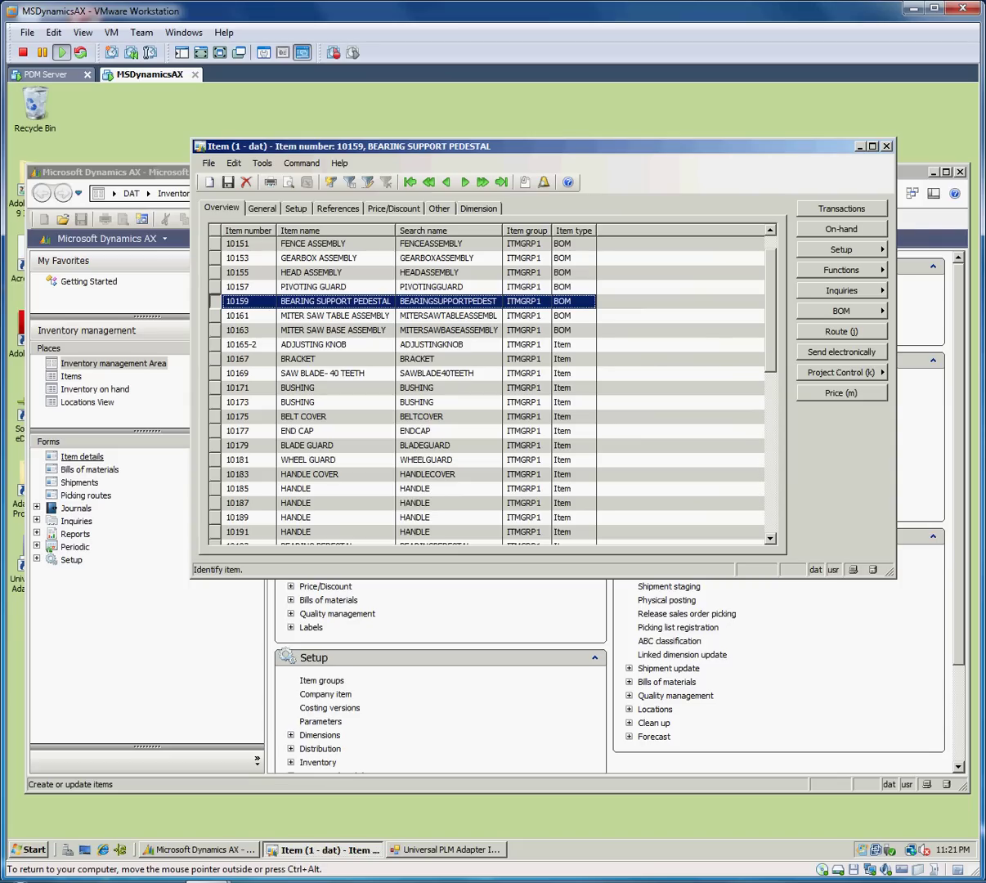
Switch to the PDM vault and review the general and additional details on the data card of 10163.SLDASM.
click(47, 74)
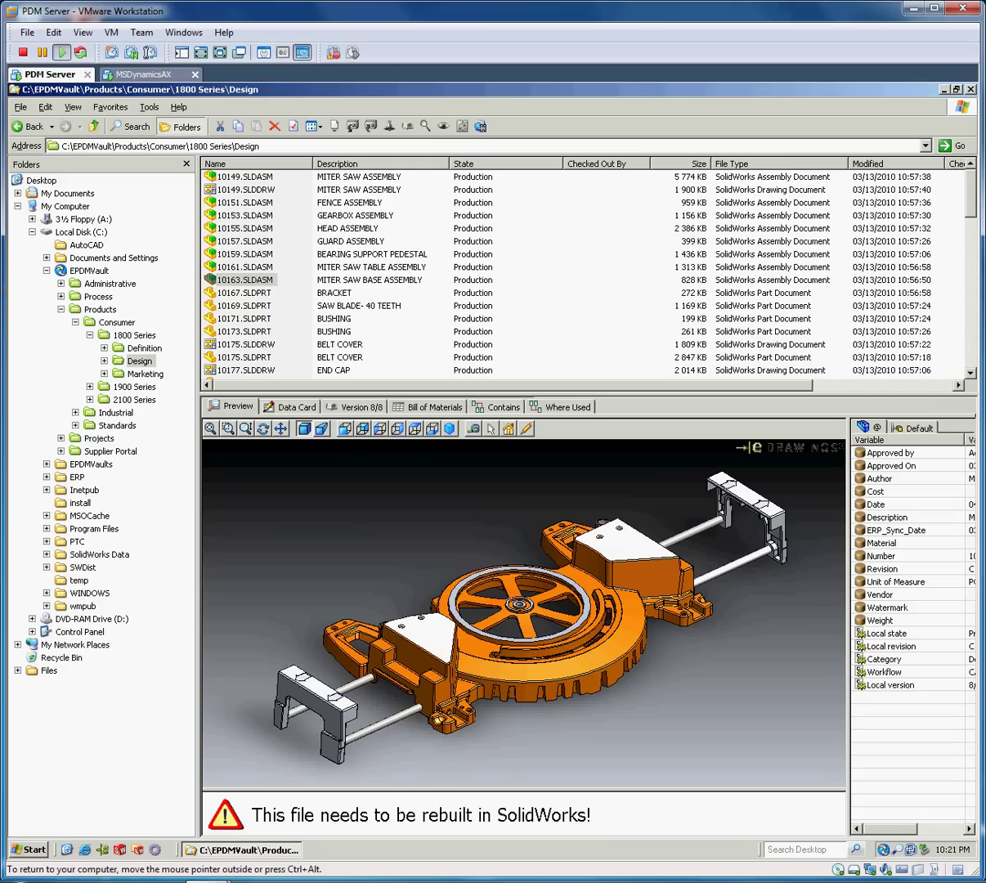
click(245, 280)
click(296, 407)
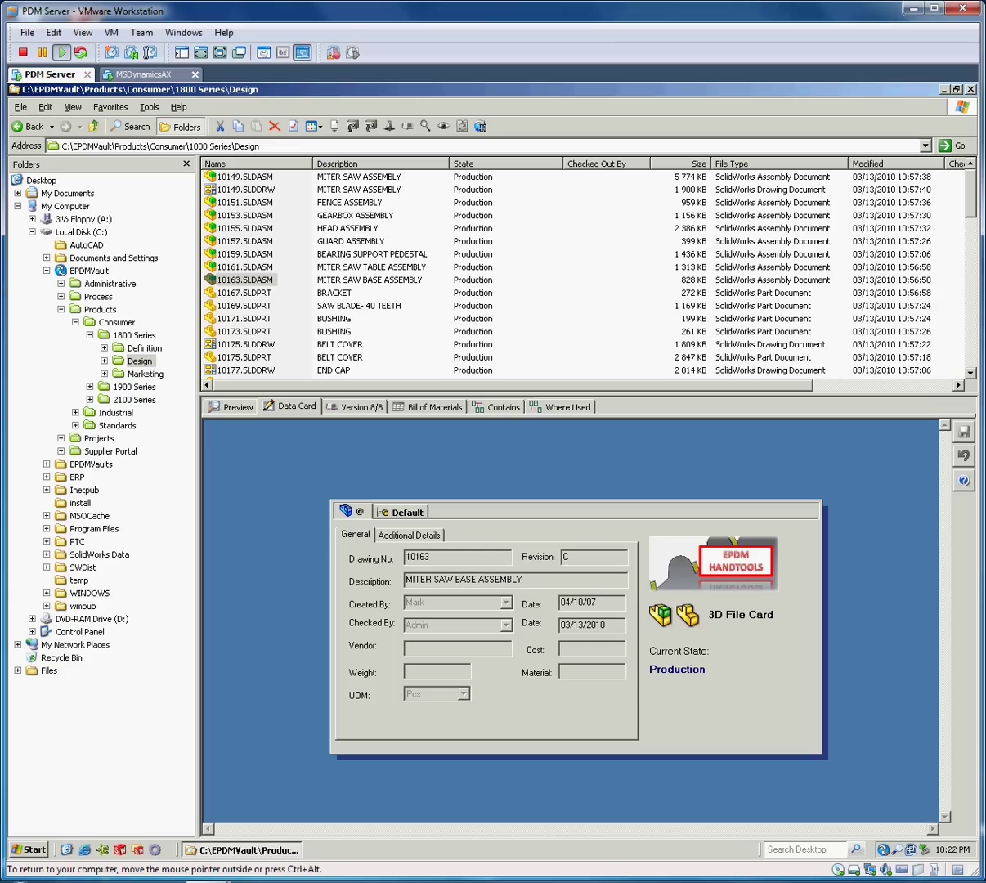
click(409, 535)
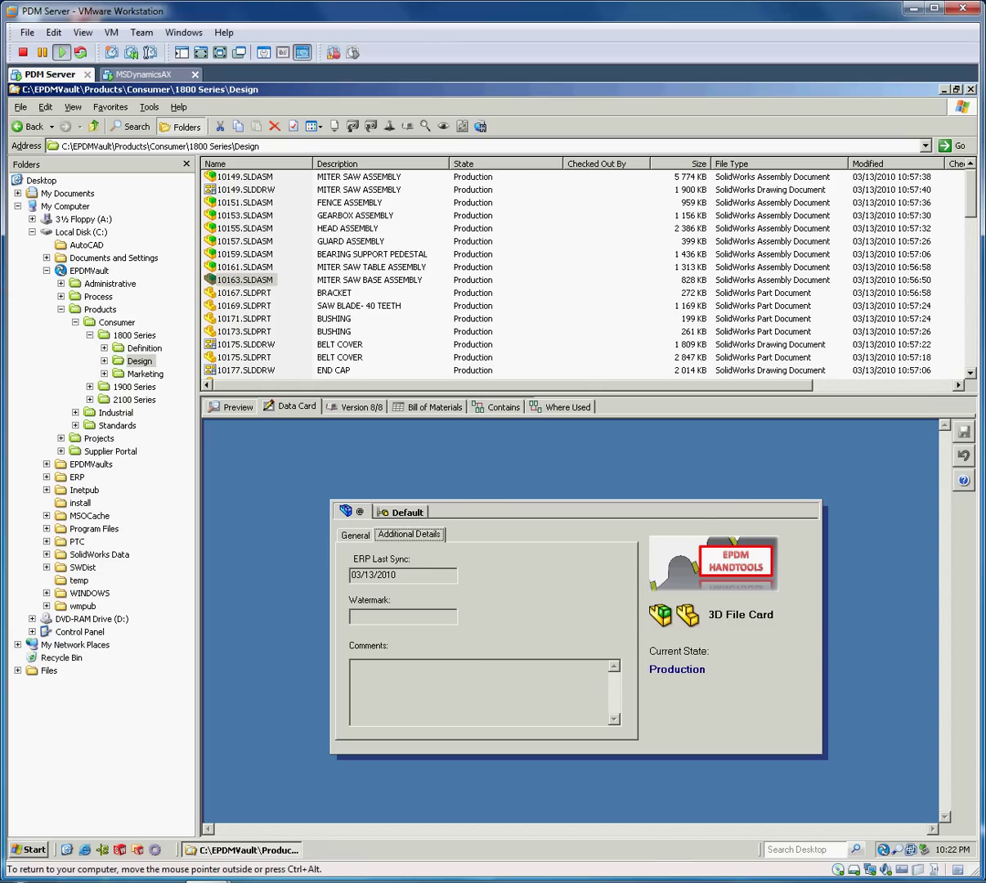
key(ctrl+Tab)
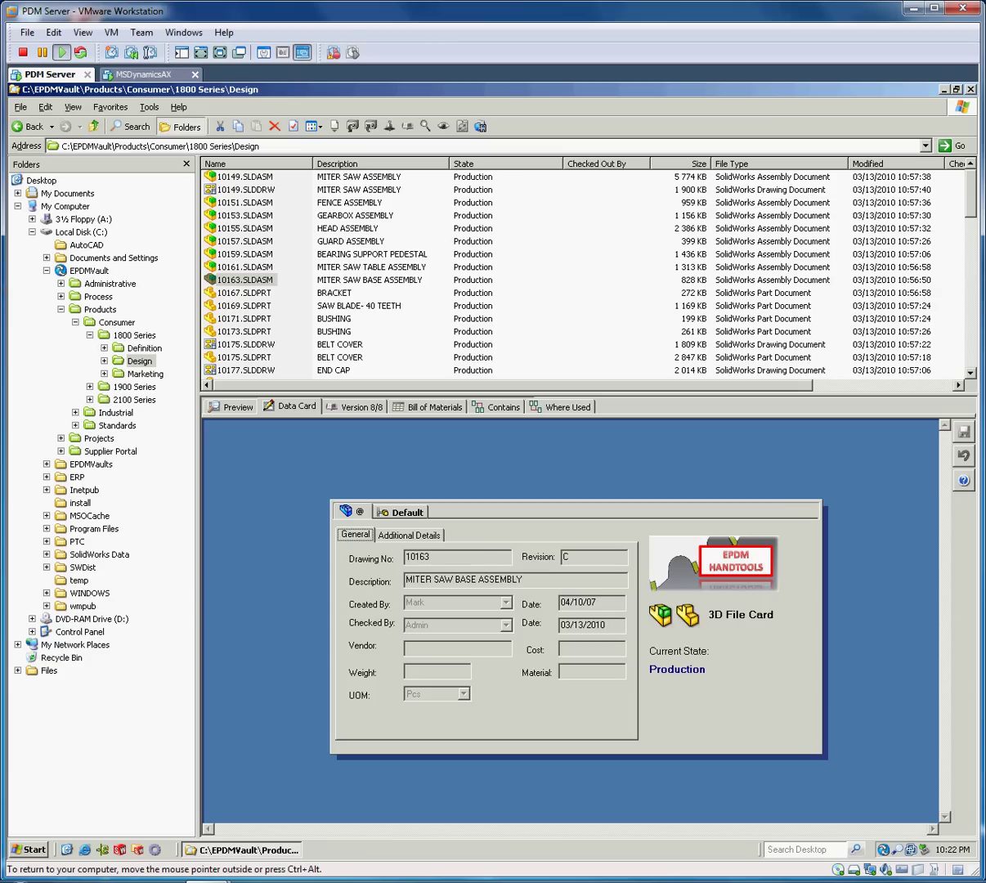
Run the Request change transition on 10163.SLDASM together with its four referenced parts.
click(245, 280)
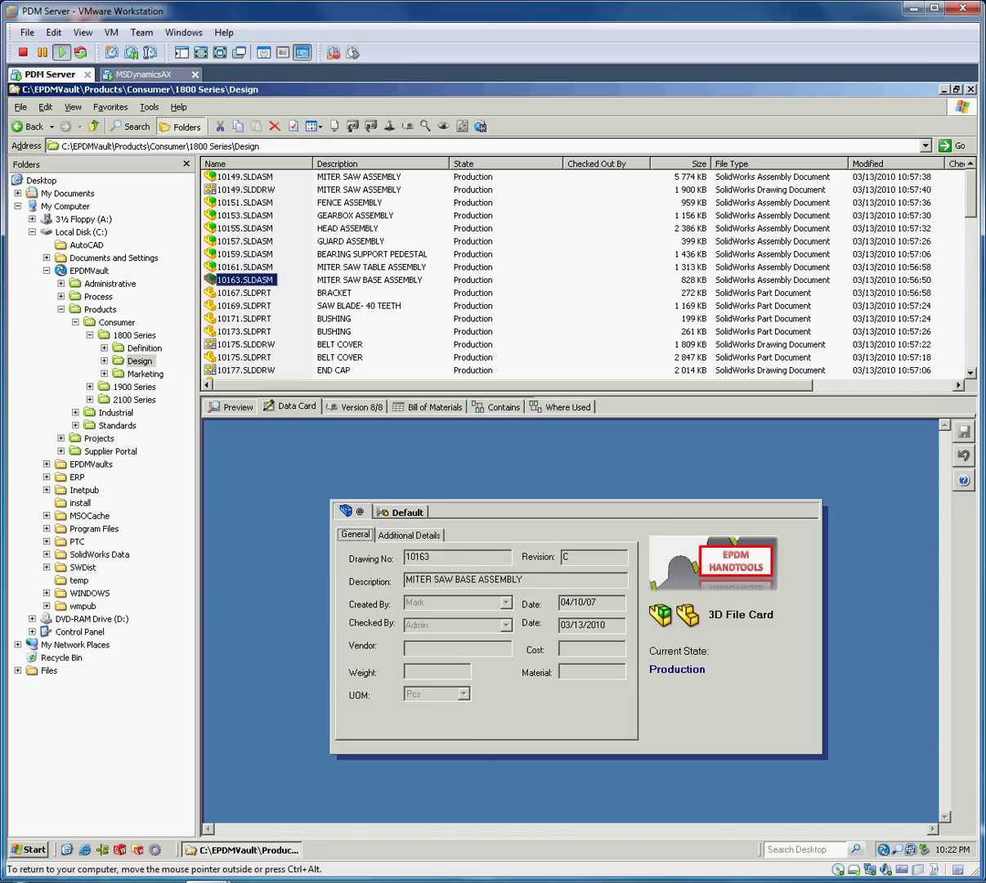
right_click(265, 281)
mouse_move(343, 503)
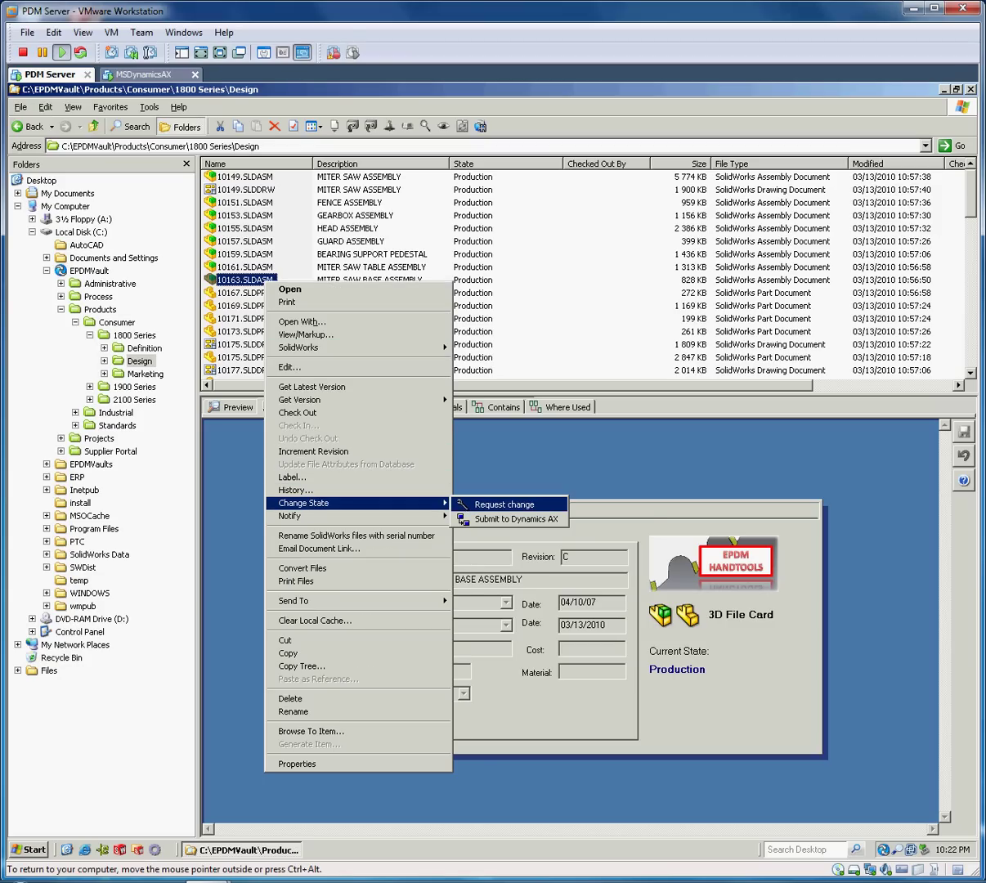
click(504, 505)
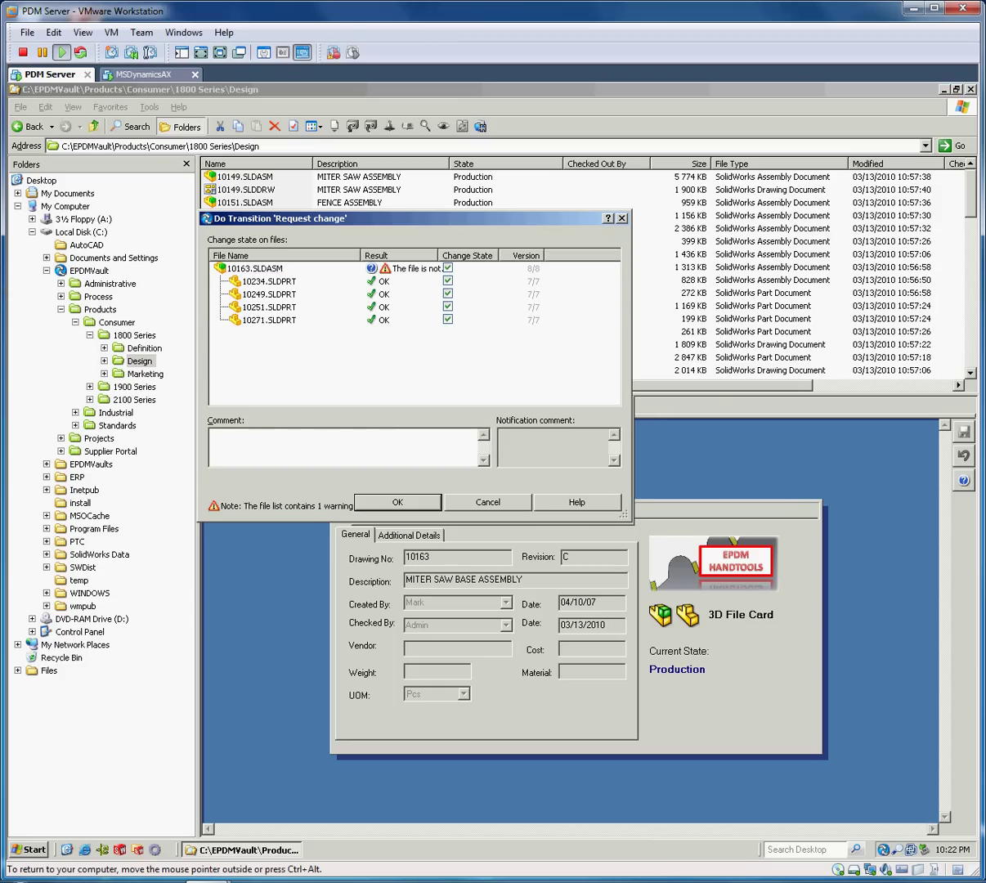
key(Return)
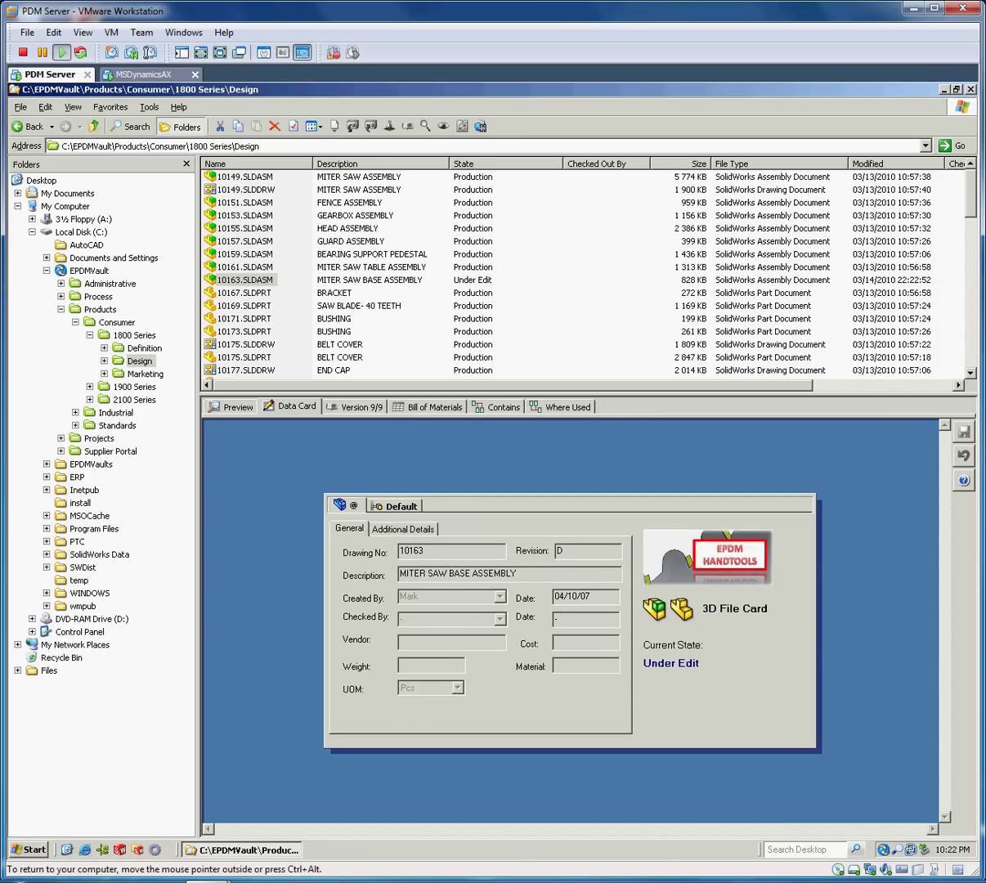
Run the Submit for Approval transition on 10163.SLDASM and its referenced parts.
right_click(248, 279)
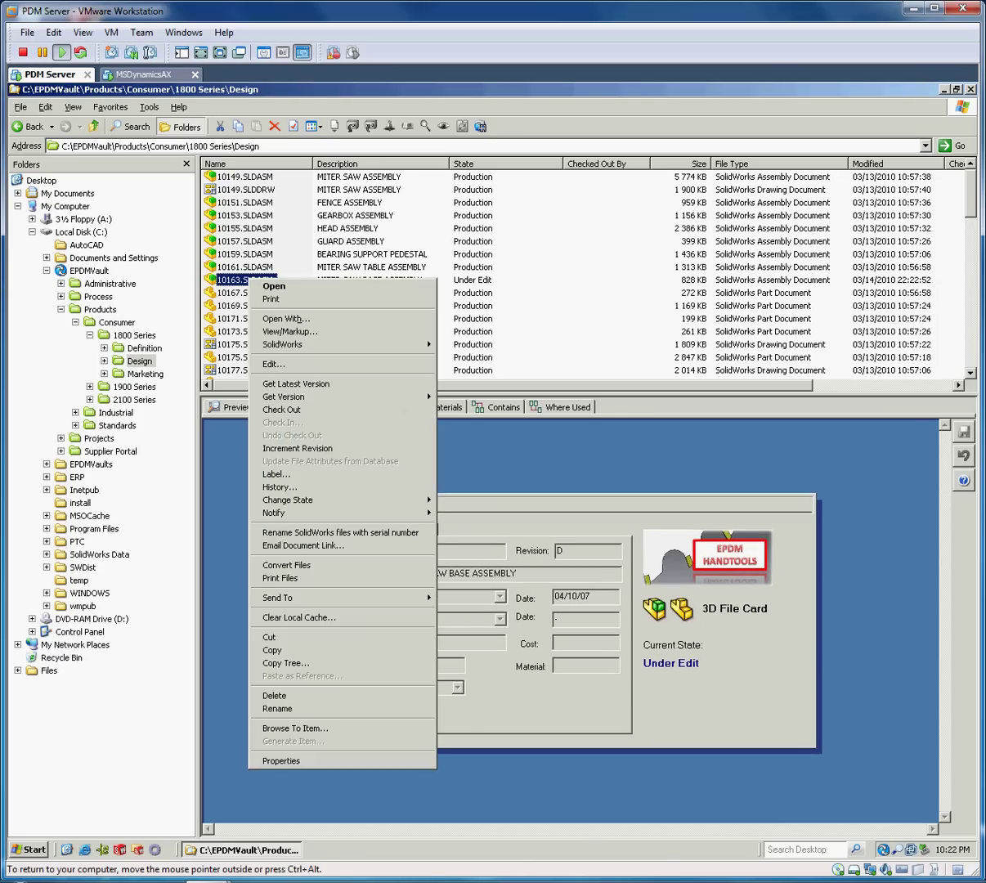
mouse_move(327, 499)
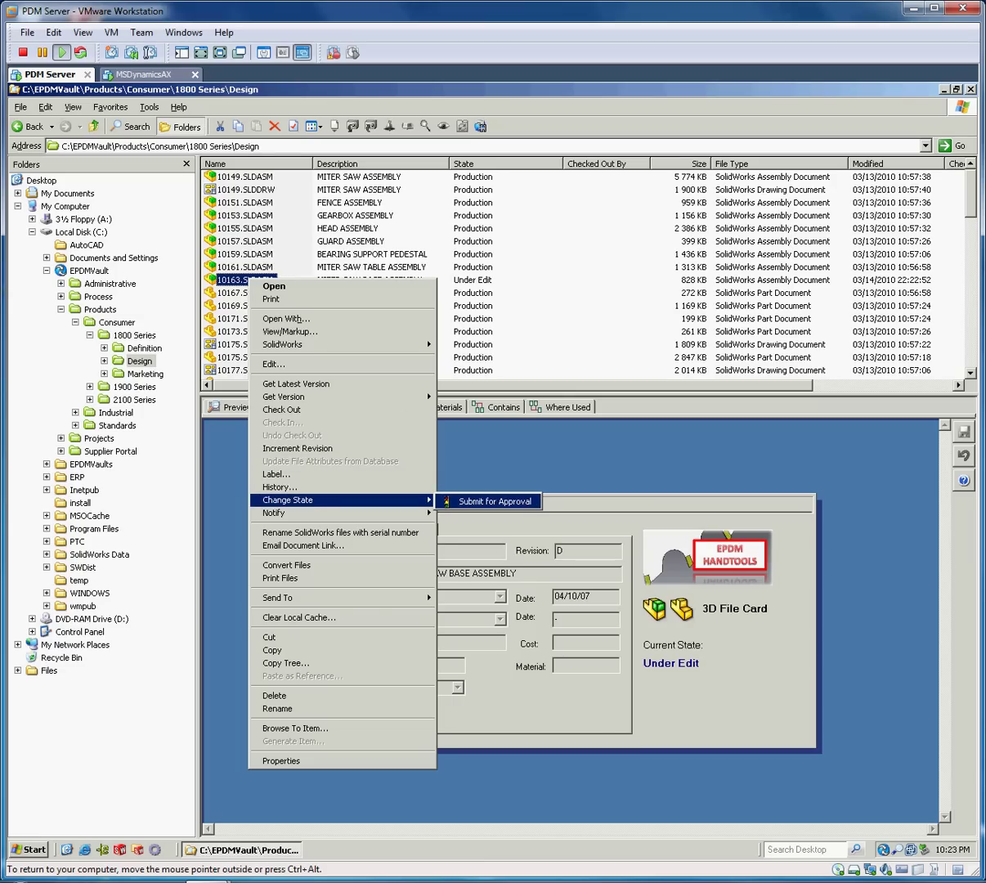
click(494, 501)
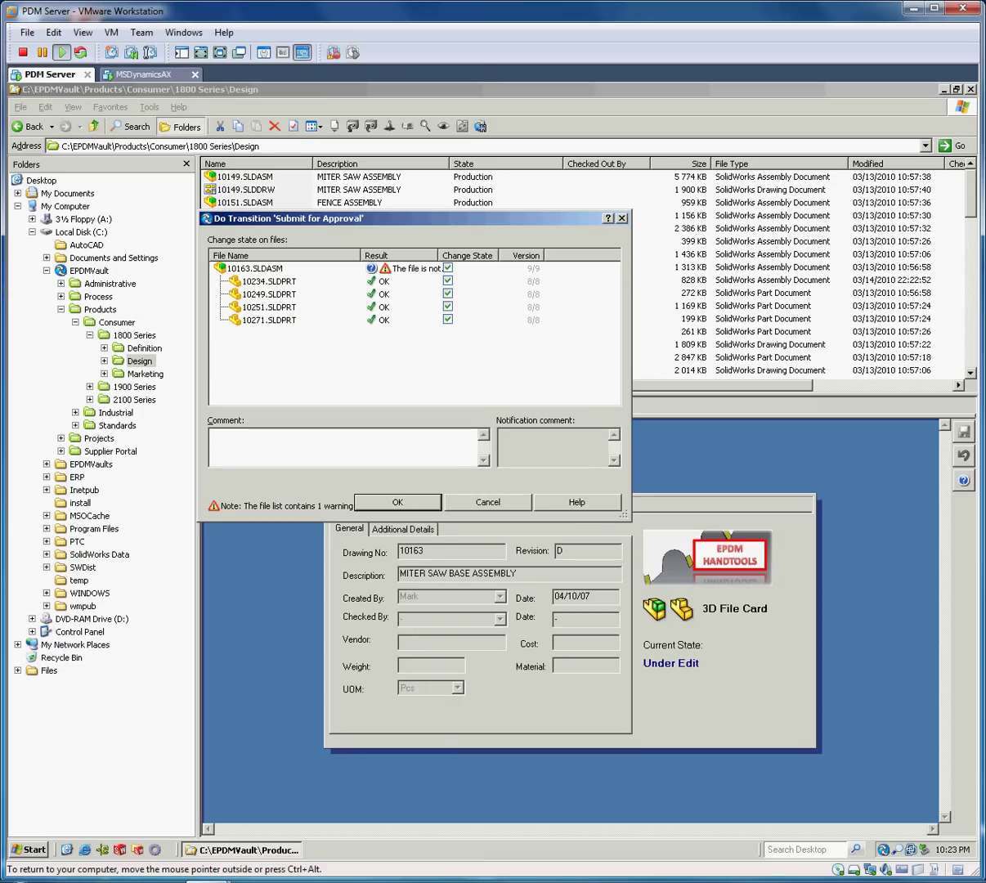
click(397, 502)
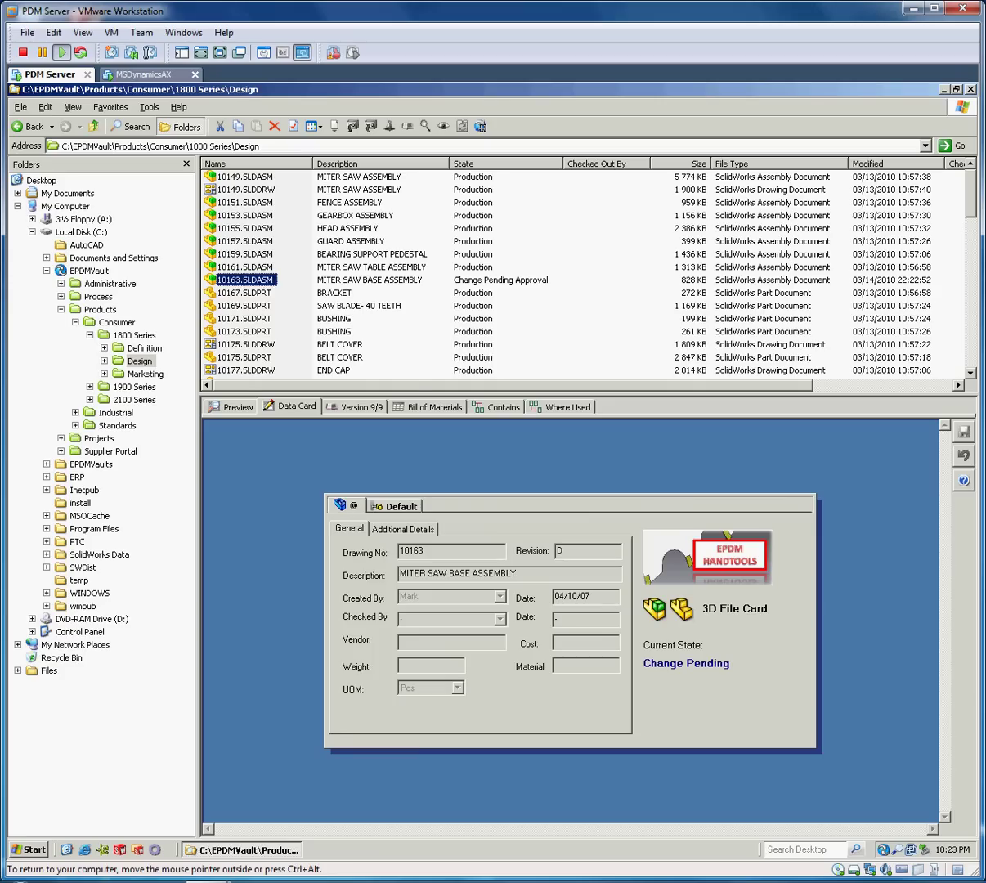
Run the Approved transition on 10163.SLDASM and its referenced parts.
right_click(236, 278)
mouse_move(327, 498)
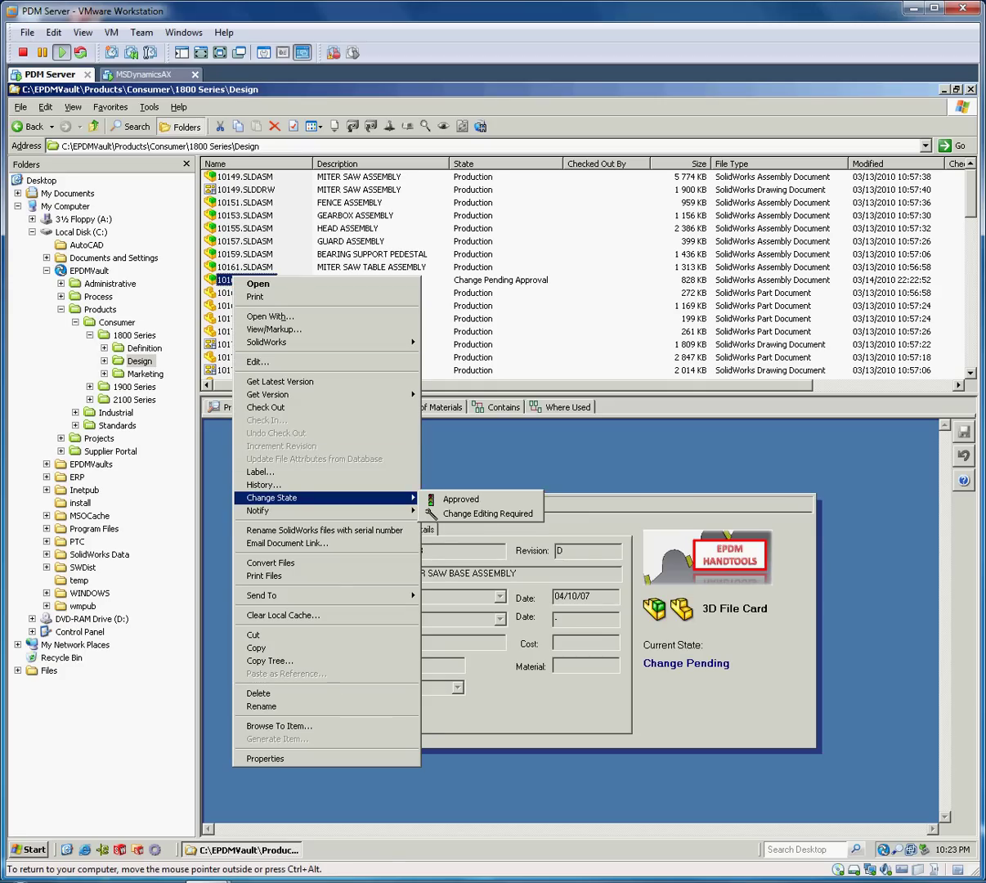
click(462, 498)
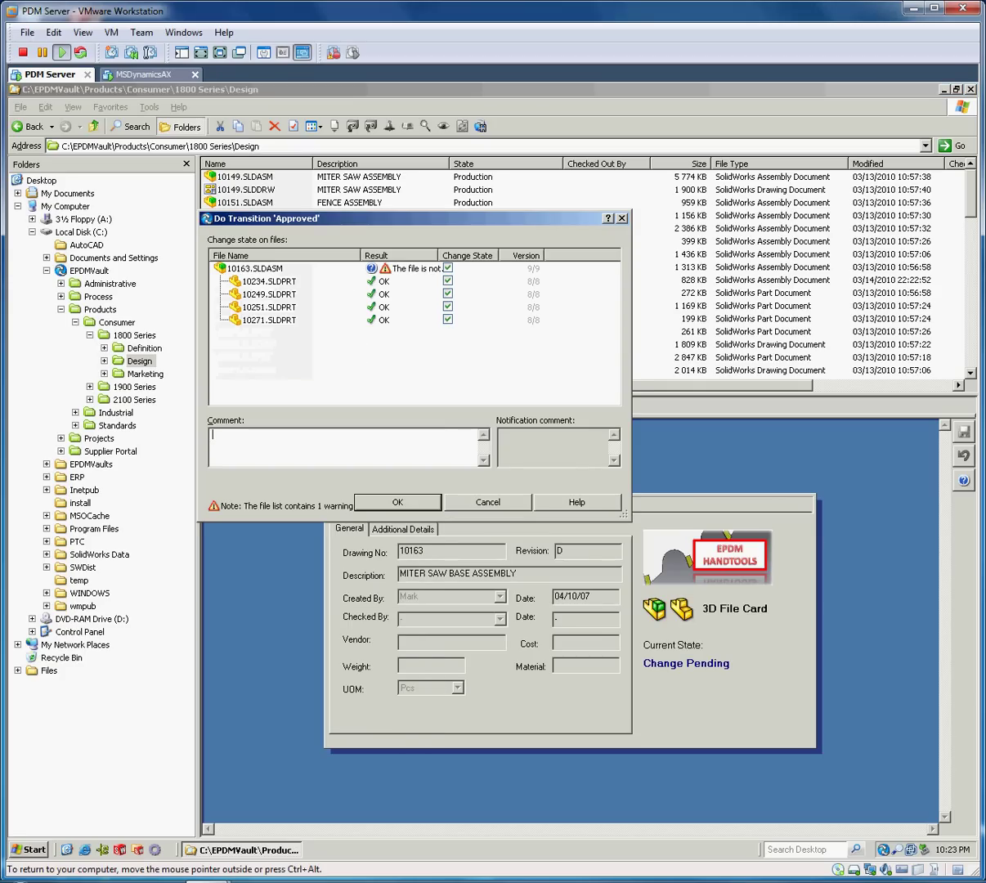
key(Return)
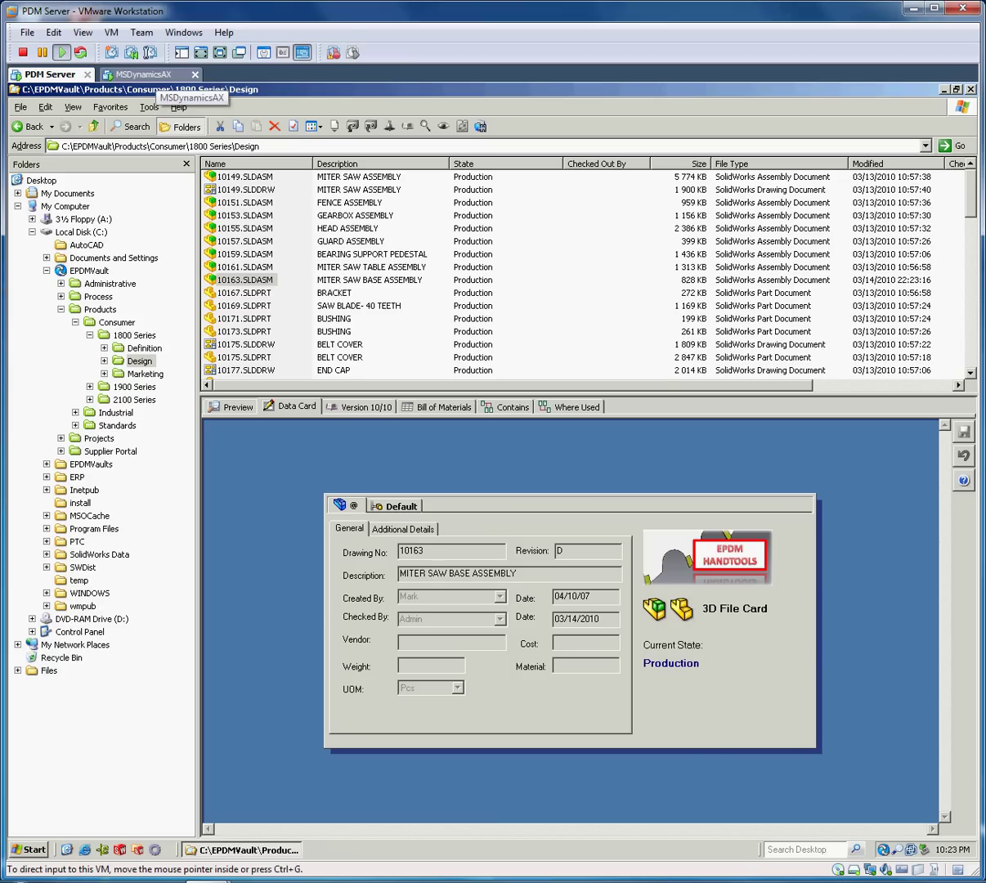
Reopen the item details in Dynamics AX and display the BOM lines of item 10163, MITER SAW BASE ASSEMBLY.
click(143, 74)
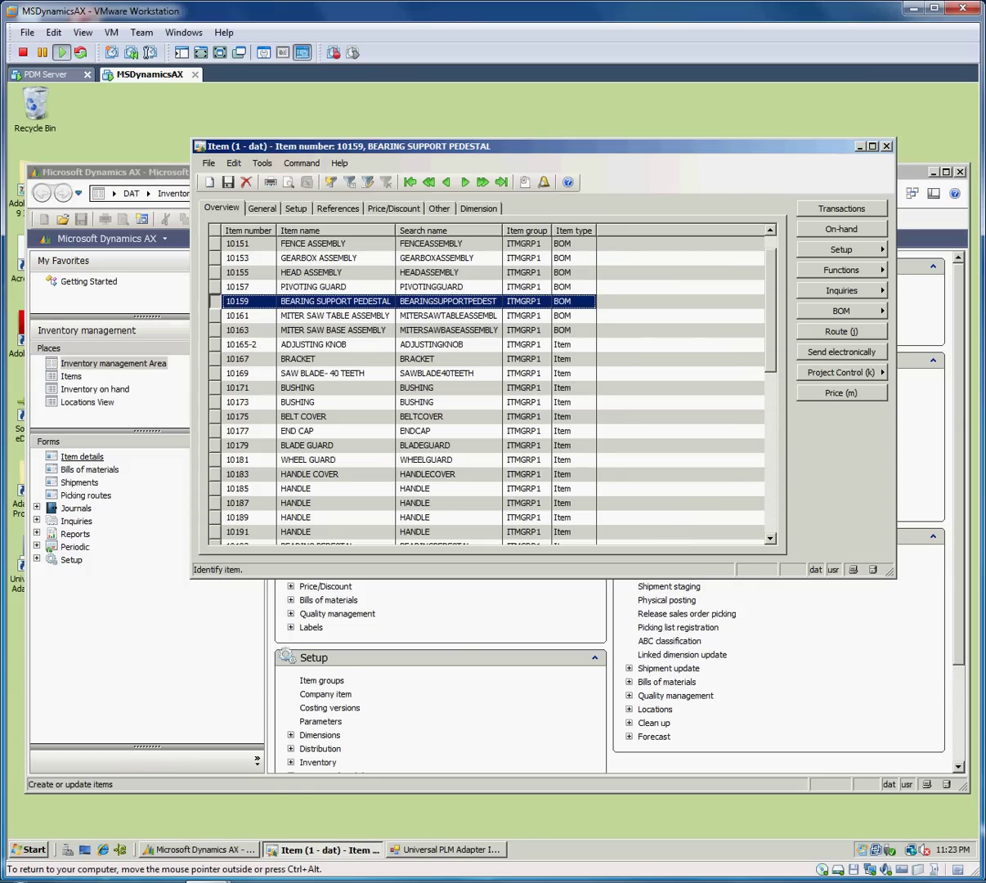
click(886, 146)
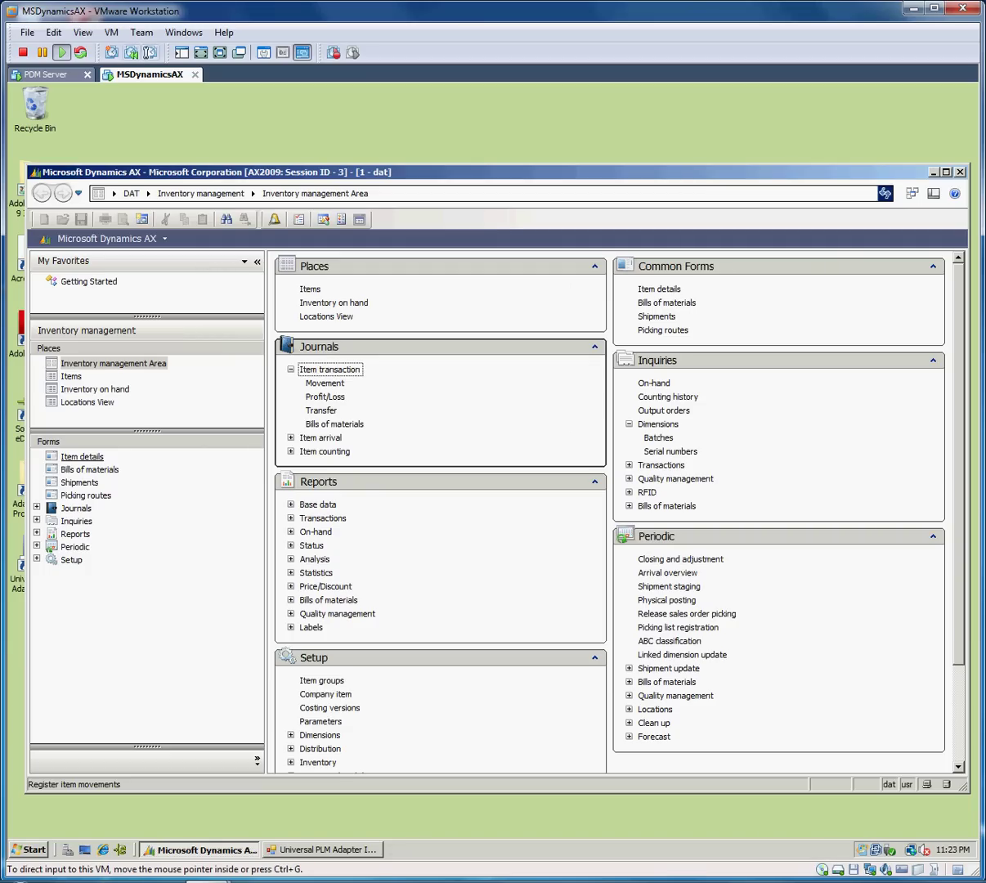
click(51, 74)
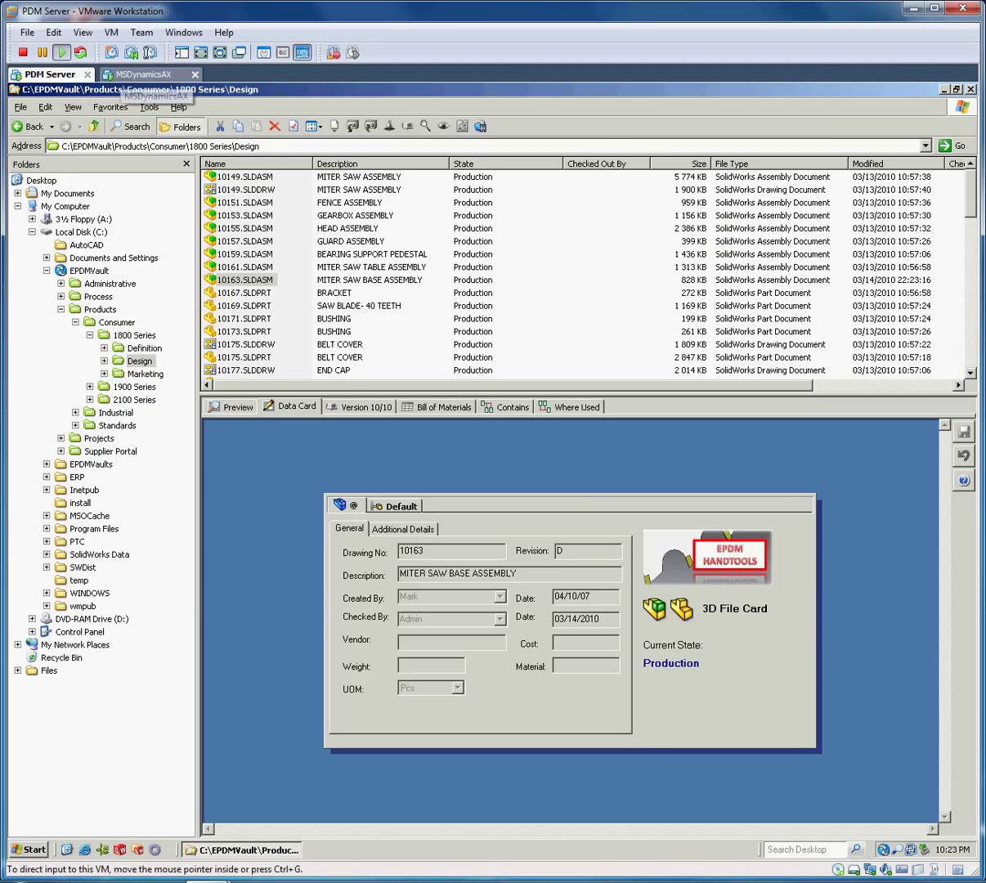
click(144, 75)
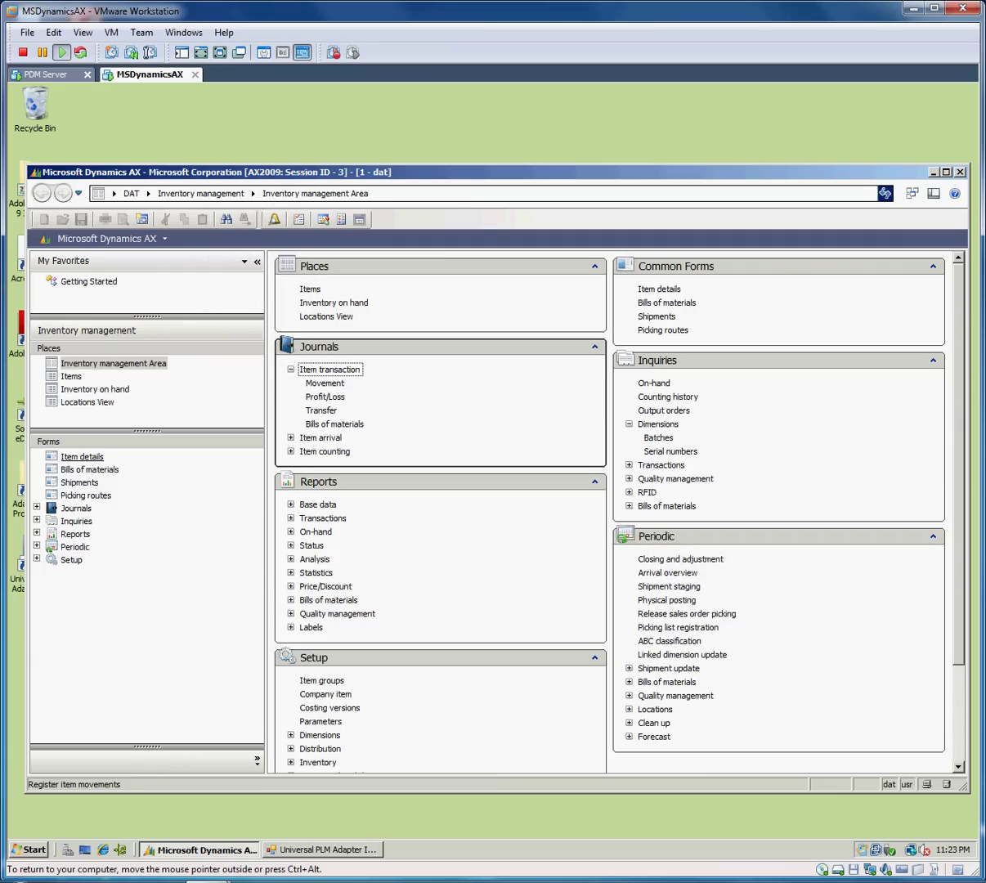
click(82, 456)
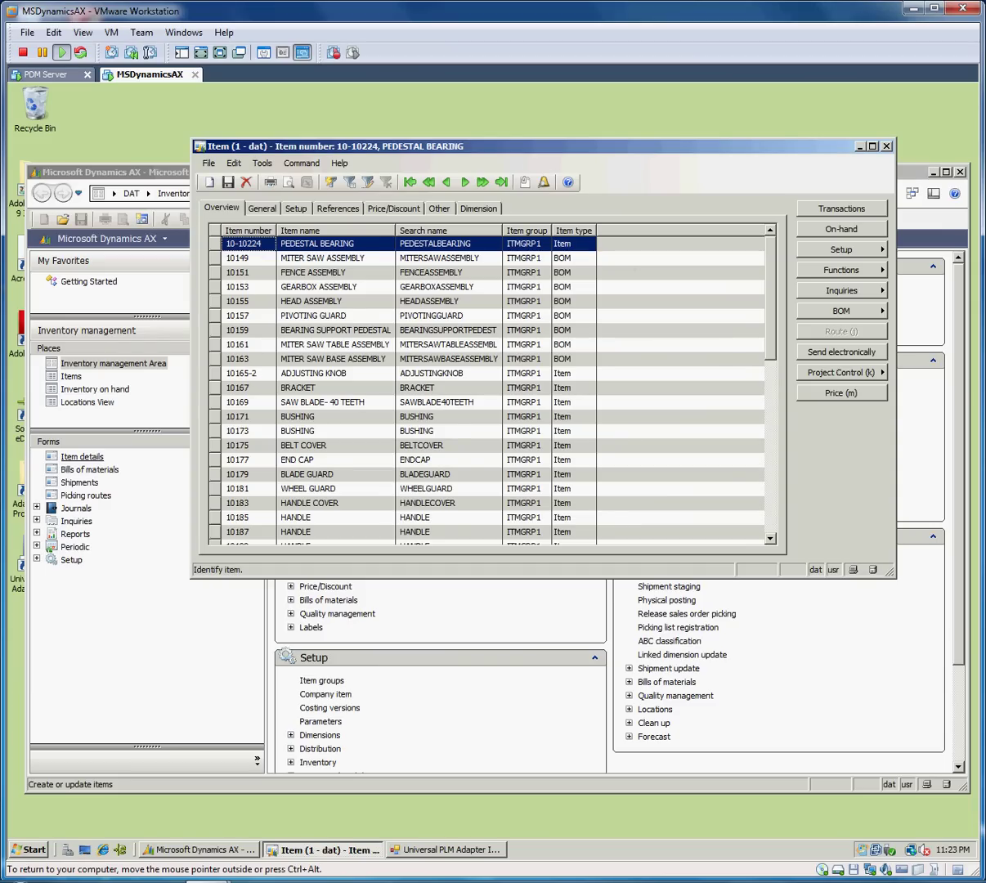
click(215, 358)
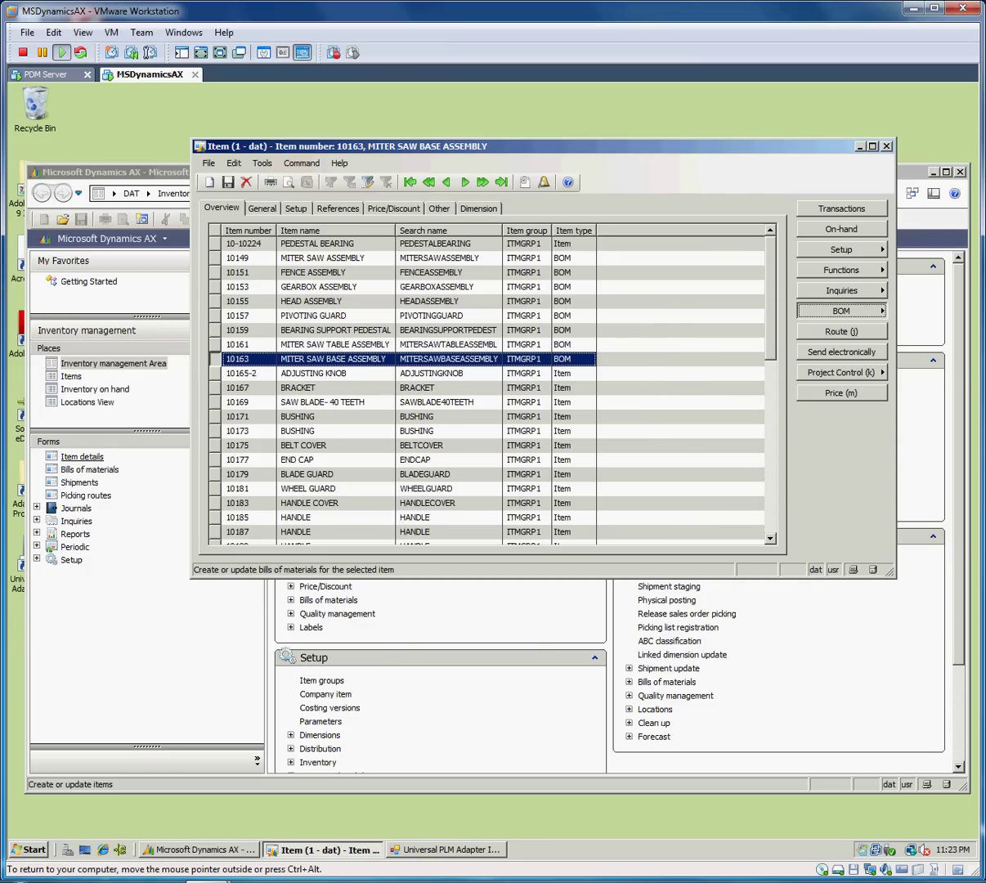
click(841, 311)
click(671, 295)
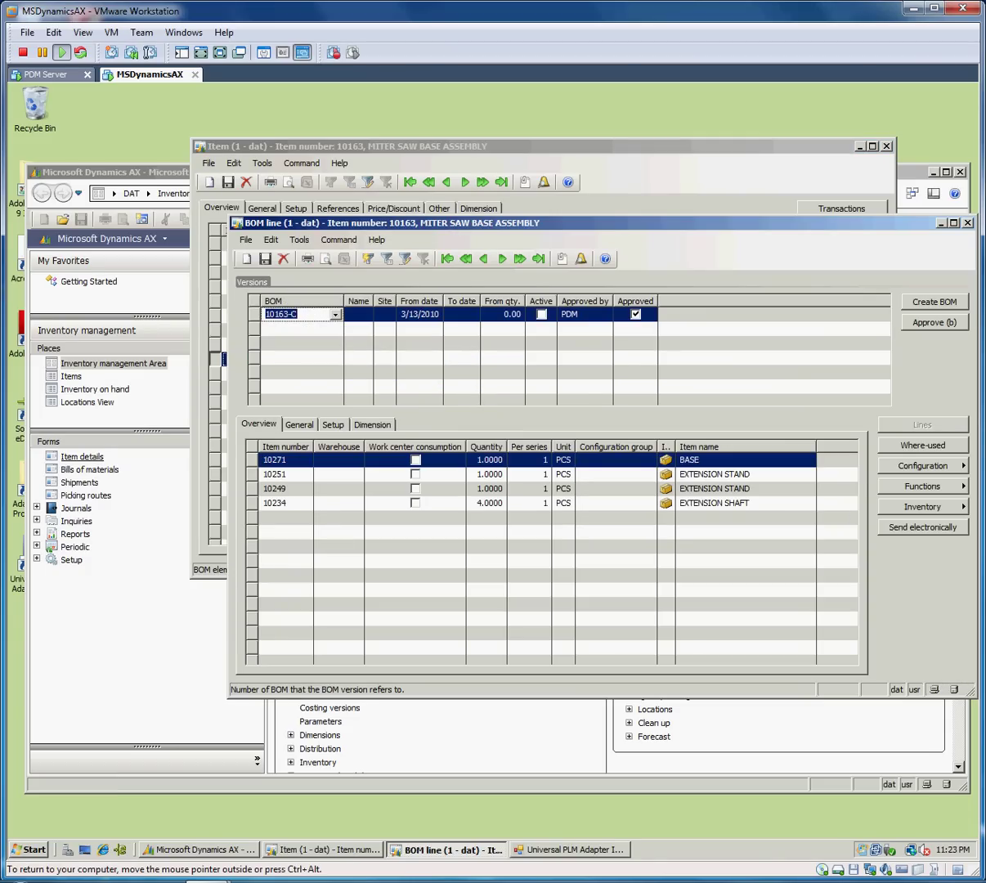
Compare the assembly's PDM data card with its Dynamics AX BOM version, and close the BOM line and item forms.
click(45, 74)
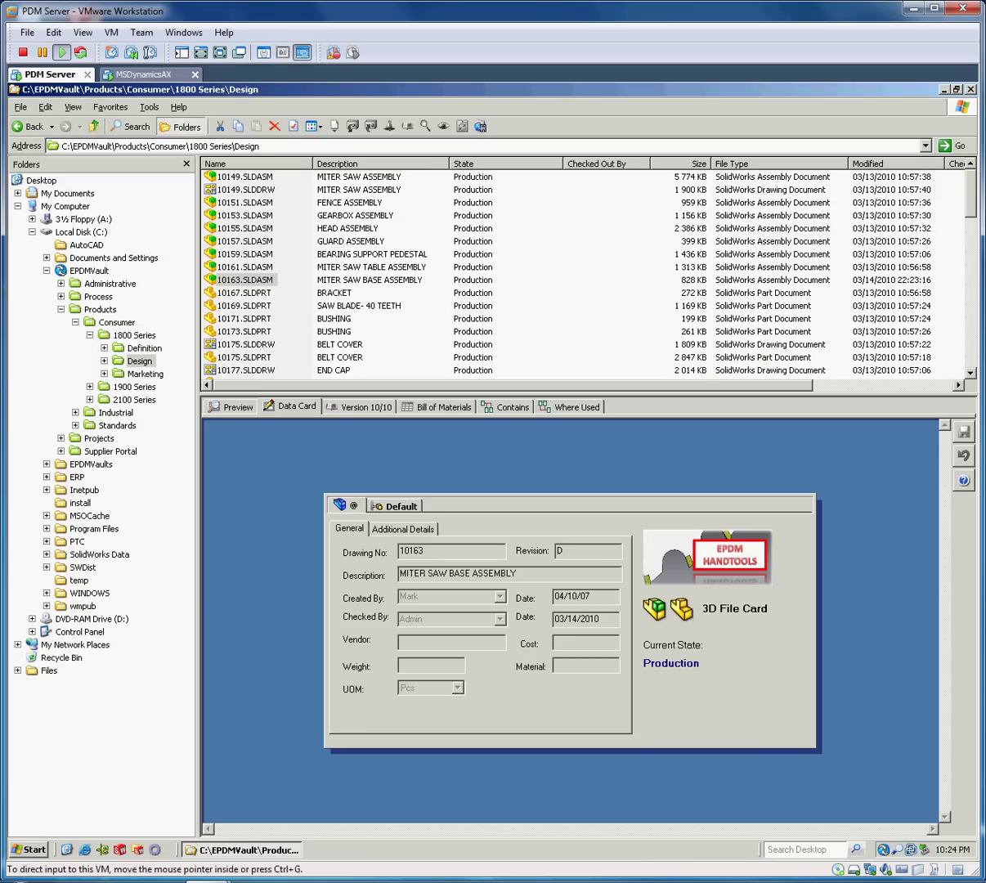
click(144, 74)
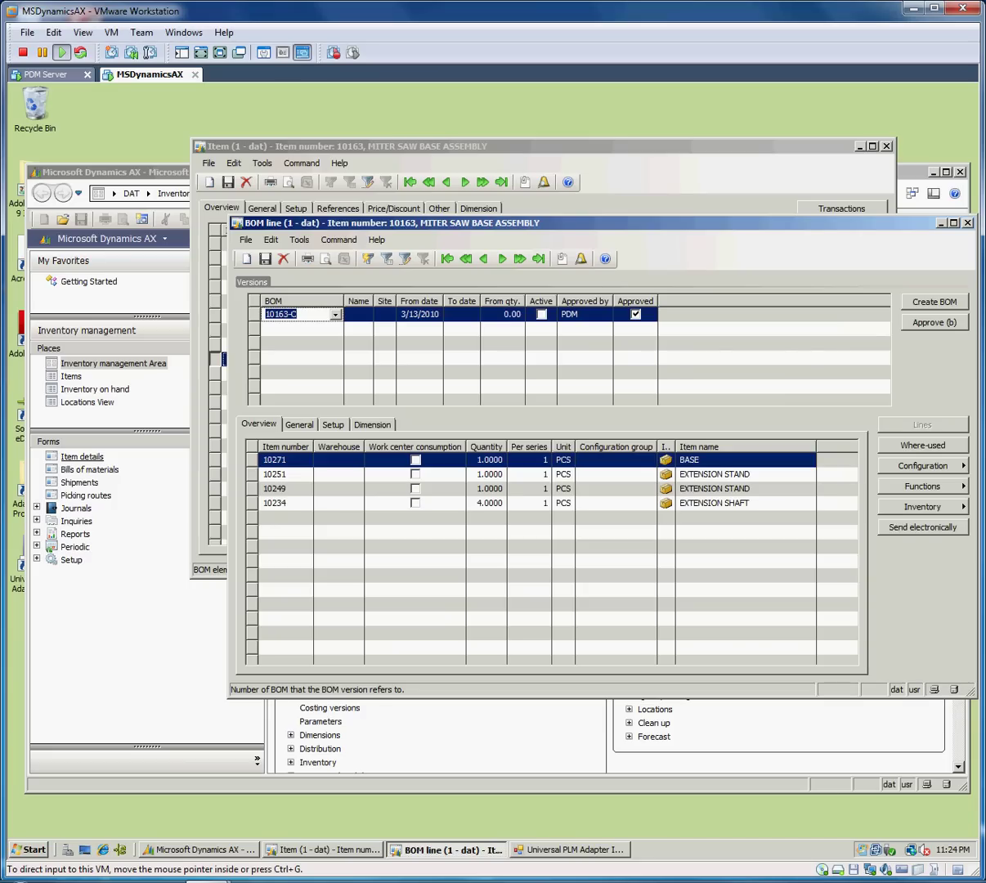
key(Escape)
key(Escape)
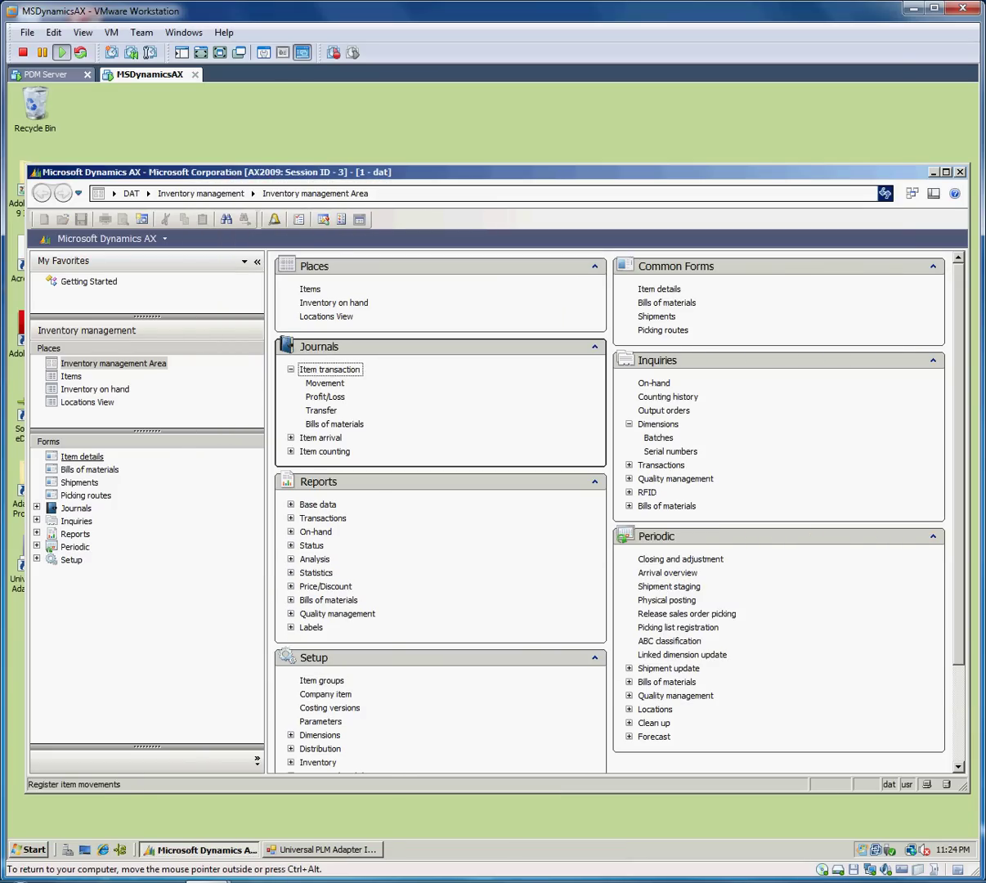
Open the item details in Dynamics AX and display the BOM lines of item 10163, MITER SAW BASE ASSEMBLY.
click(82, 457)
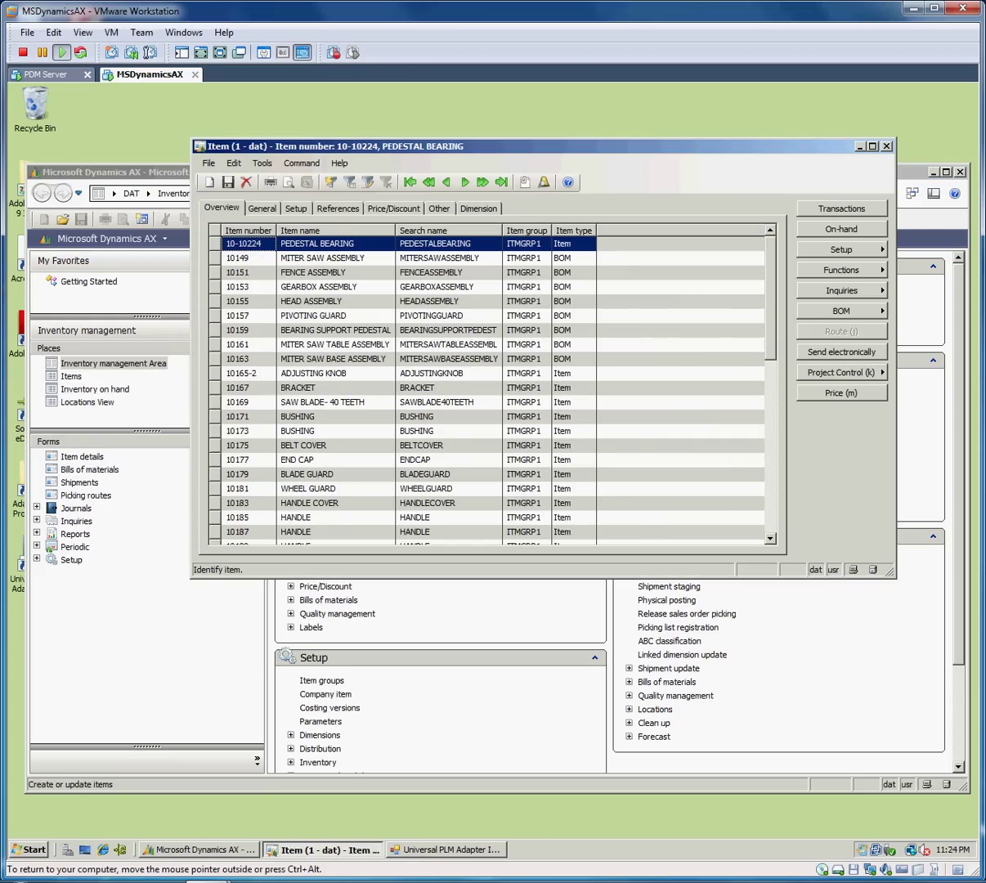
click(215, 359)
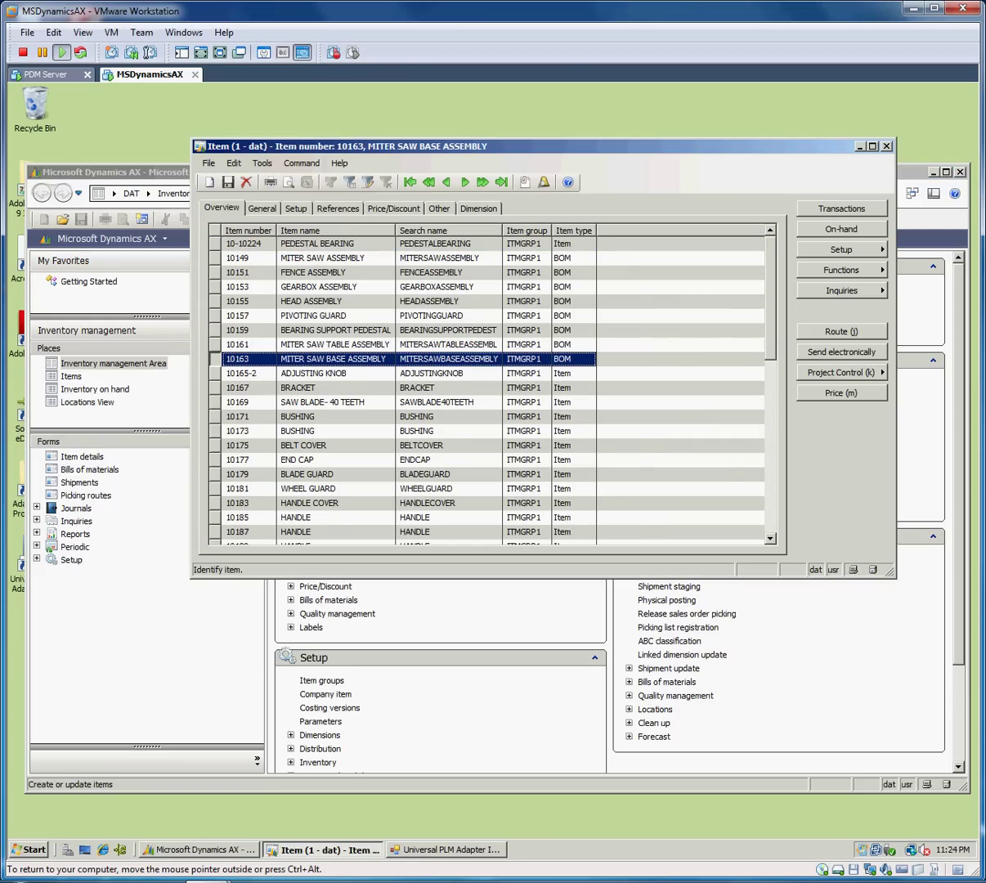
click(841, 311)
click(693, 313)
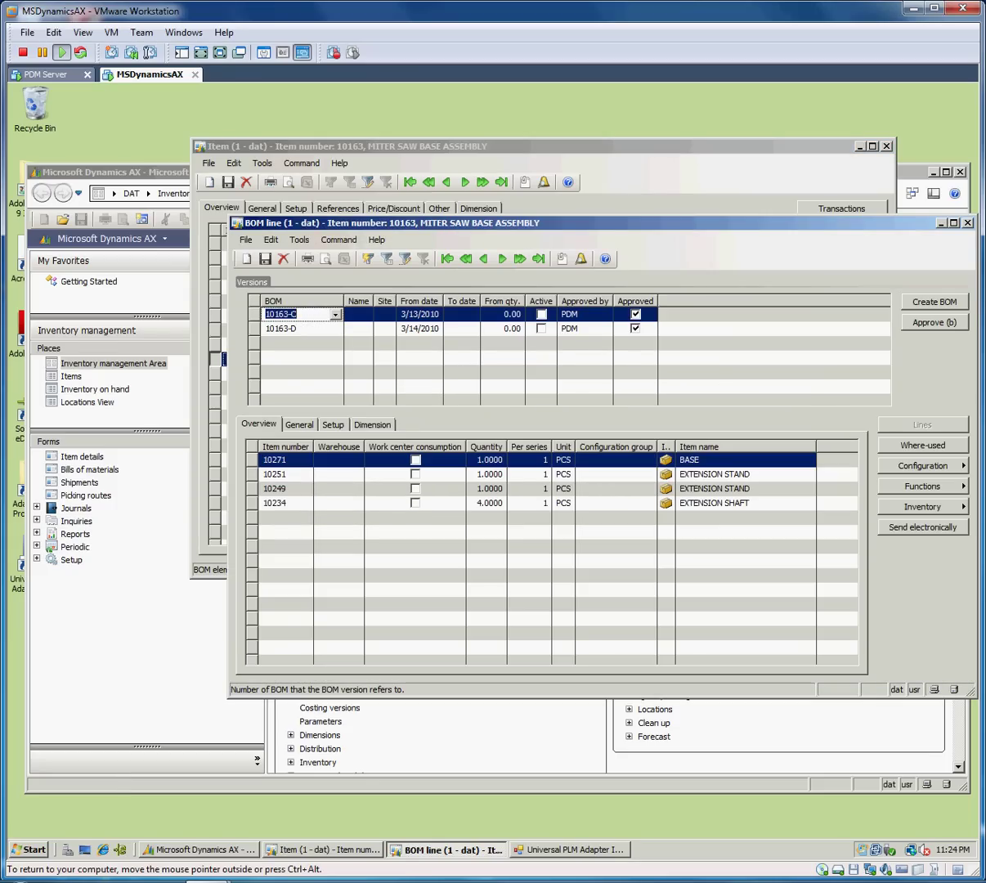
Examine the component lines of BOM version 10163-D, and close the BOM line and item forms.
click(282, 329)
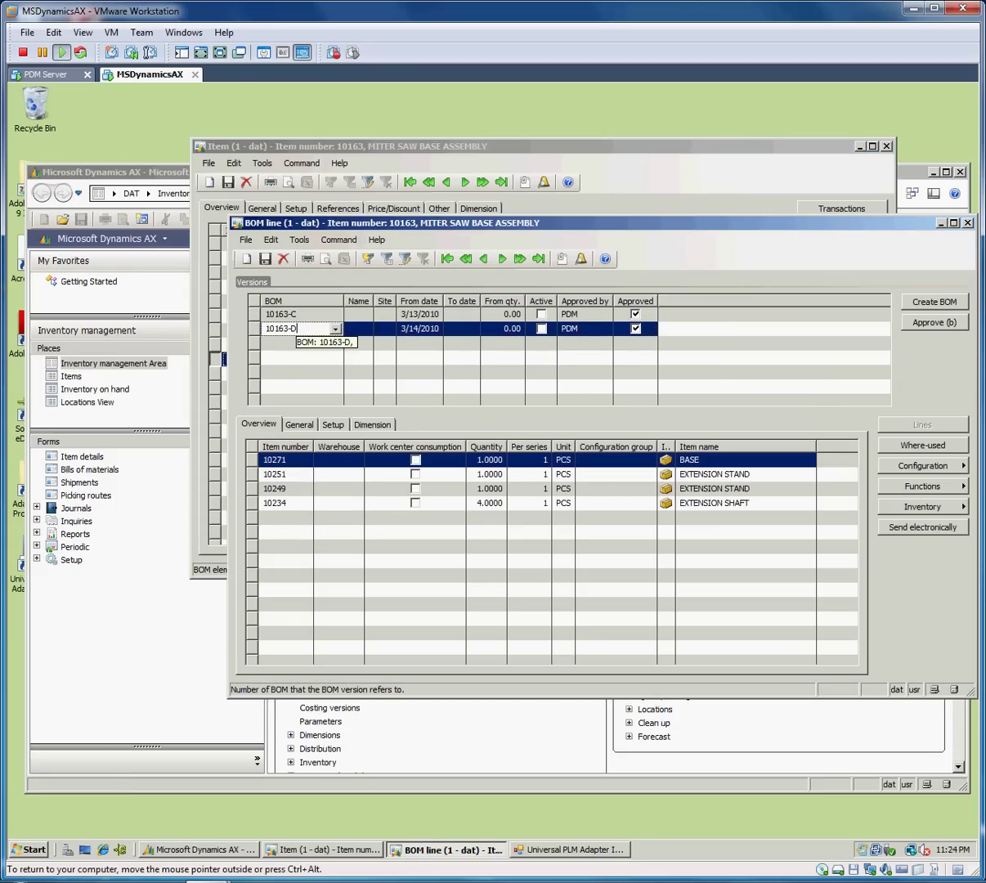
click(281, 328)
click(728, 502)
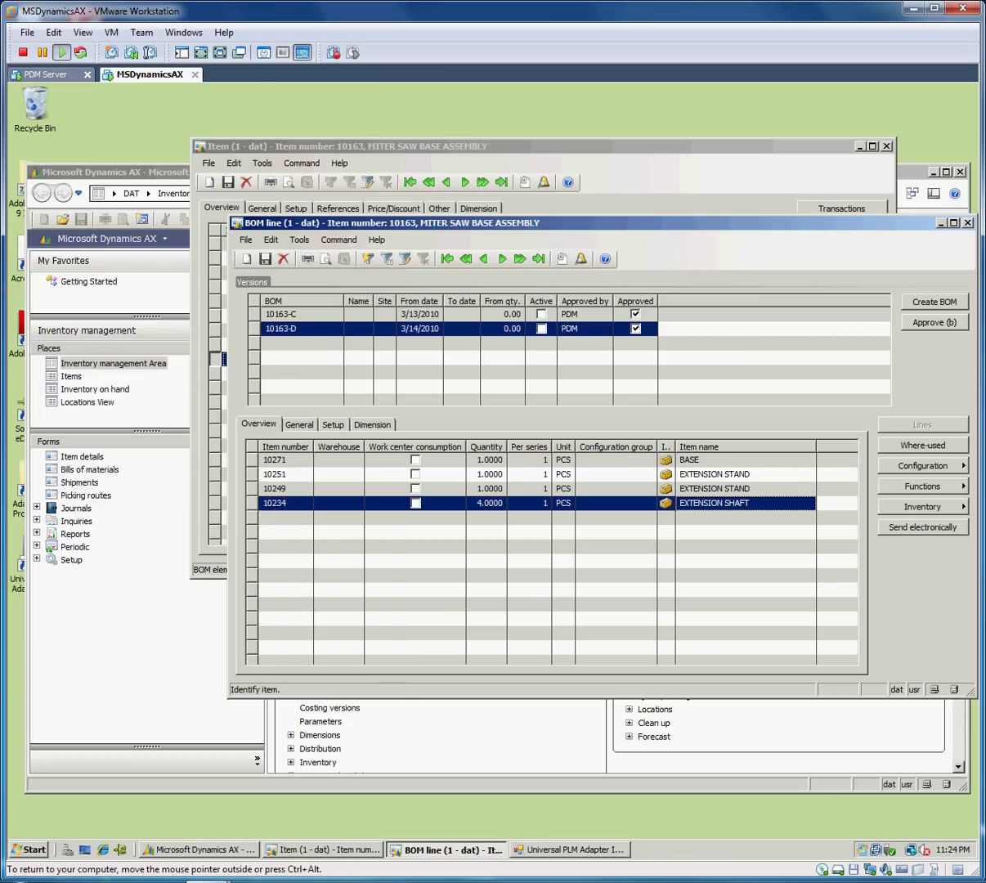
key(Up)
key(Up)
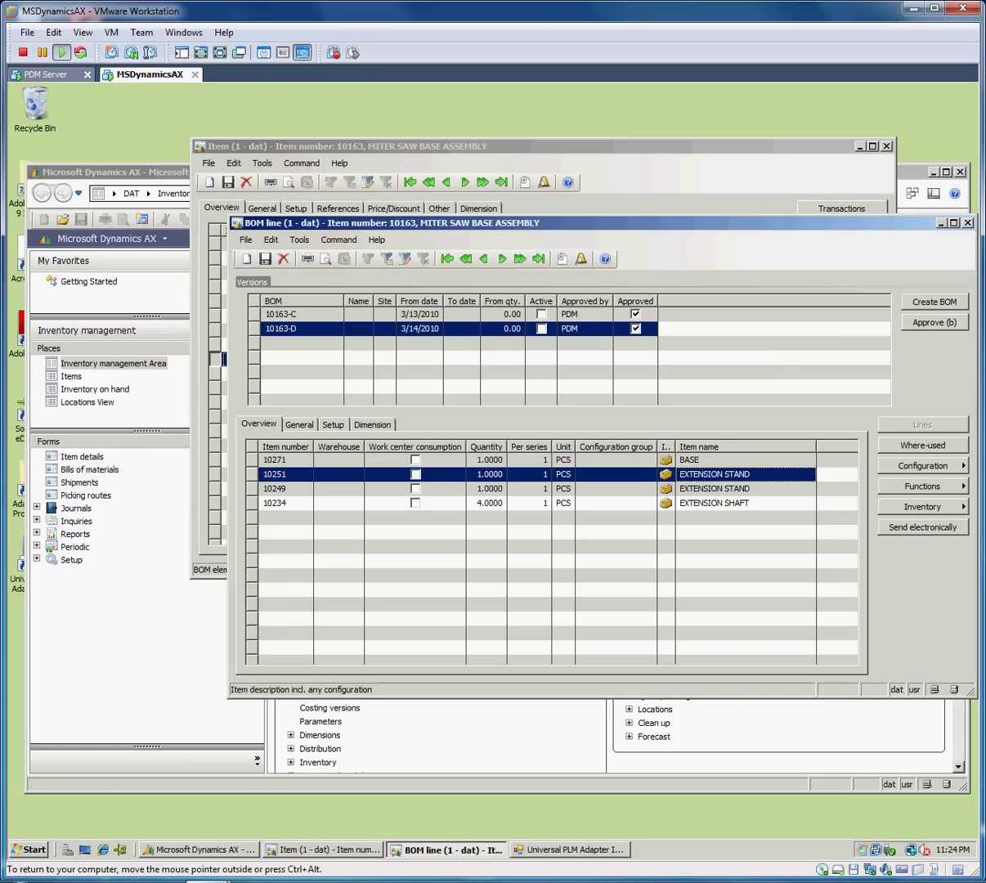
key(Escape)
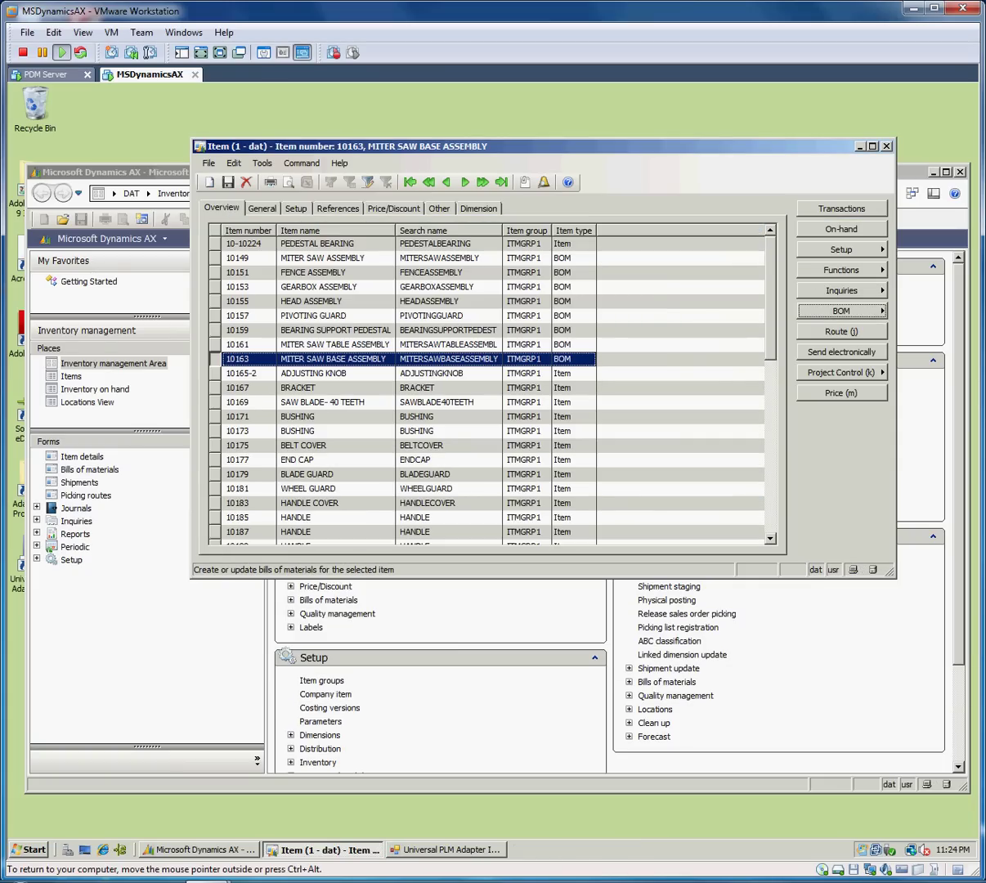
key(Escape)
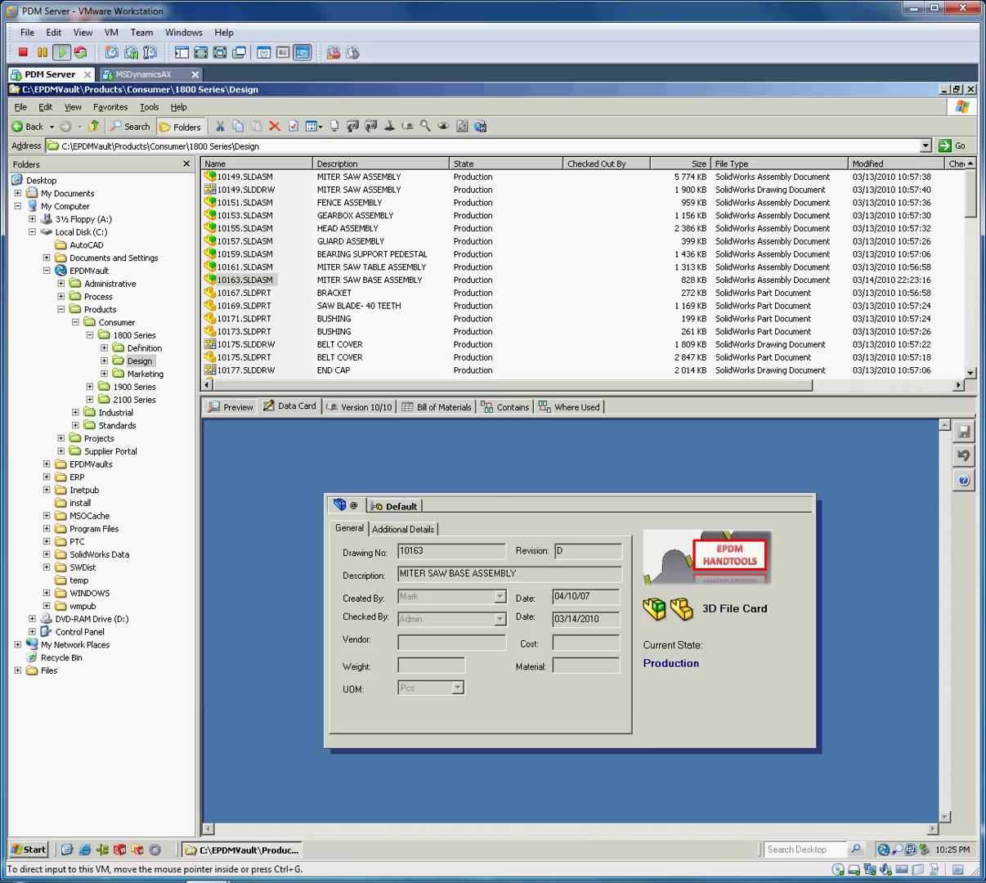
Switch to the PDM Server vault, start Copy Tree on 10163.SLDASM, and rename the assembly and all its parts with the Item Number serial number.
key(ctrl+g)
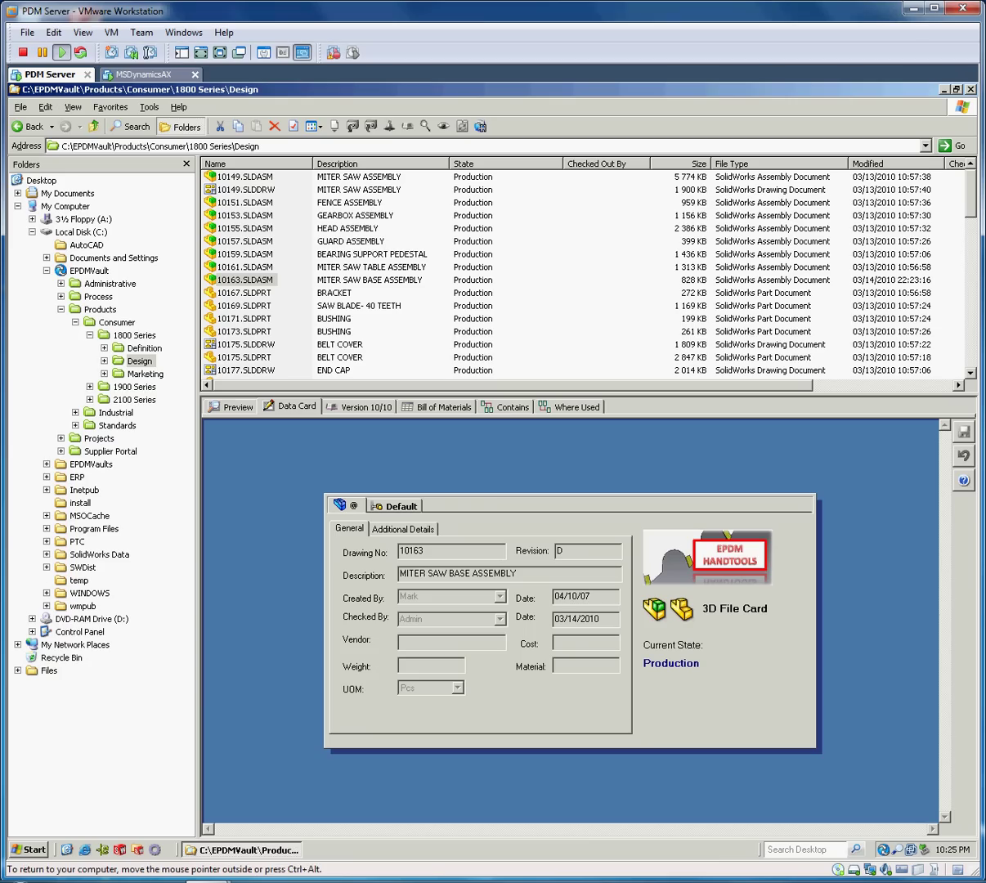
click(245, 280)
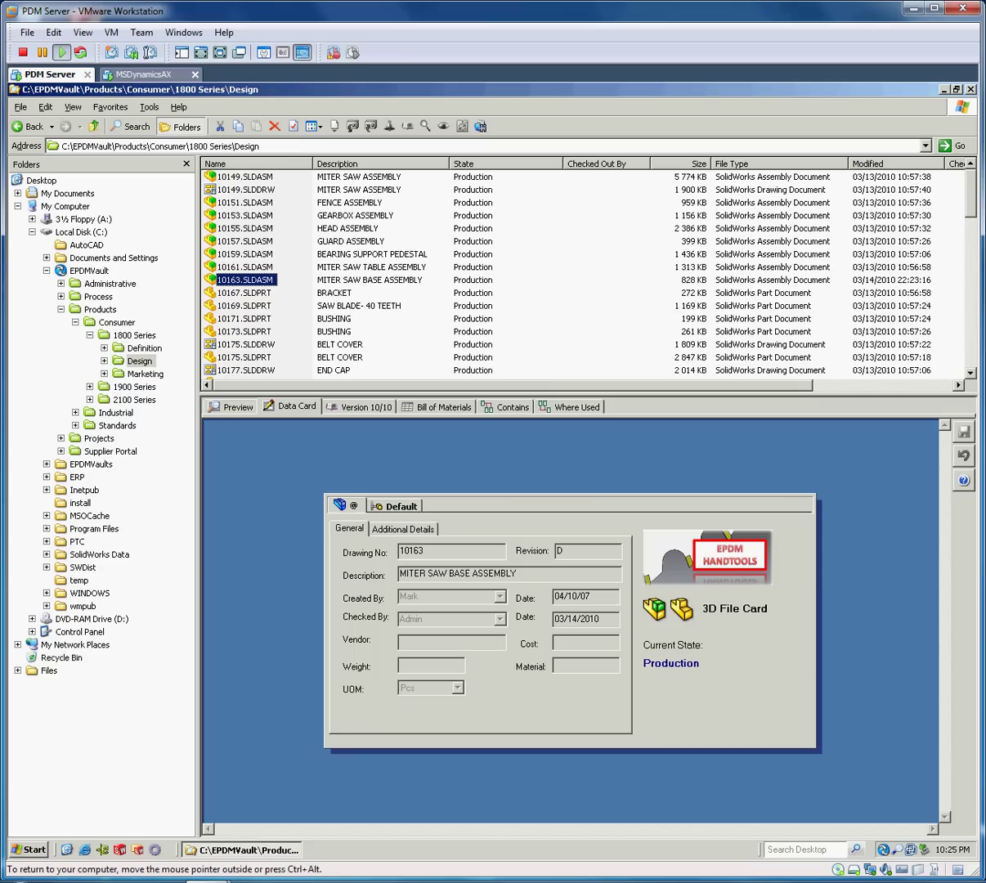
right_click(211, 279)
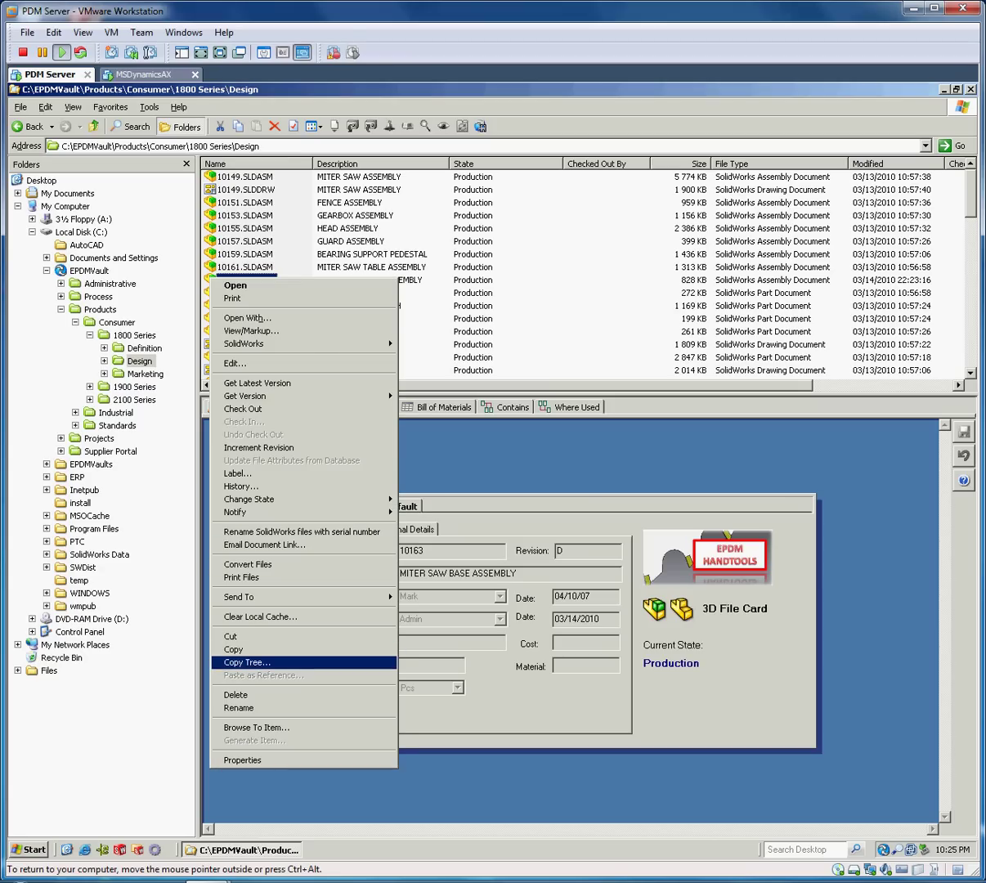
click(247, 663)
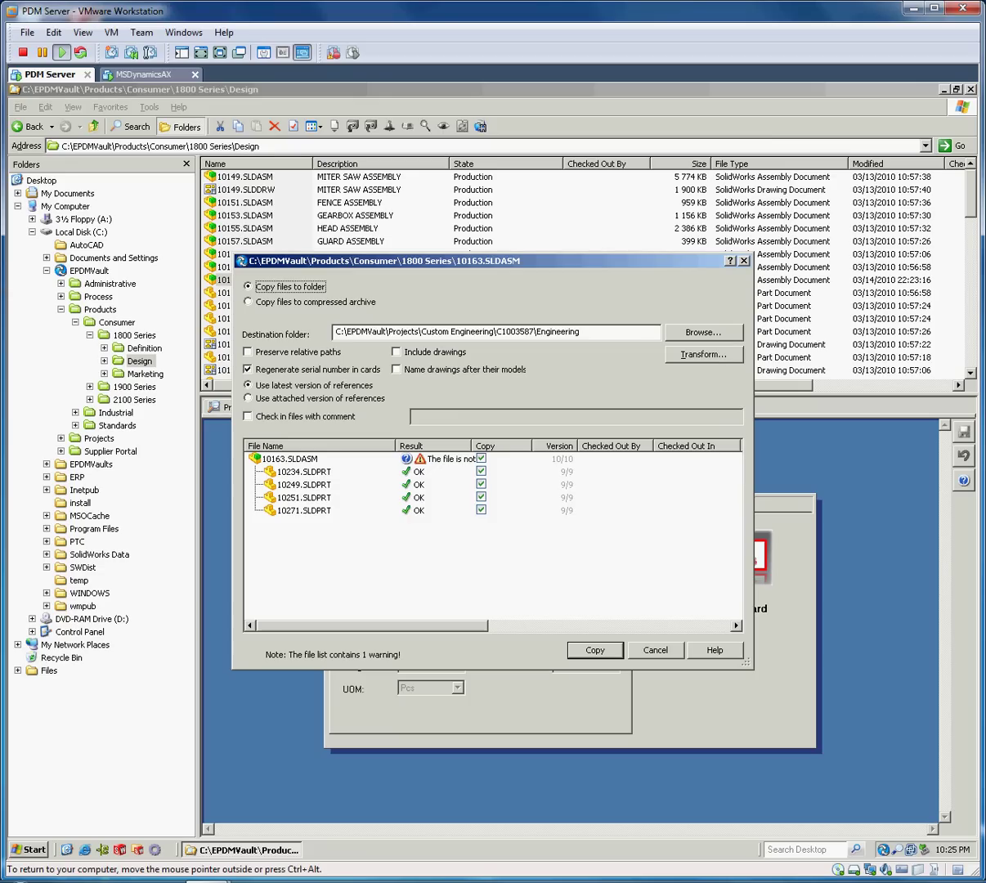
drag(455, 551, 316, 456)
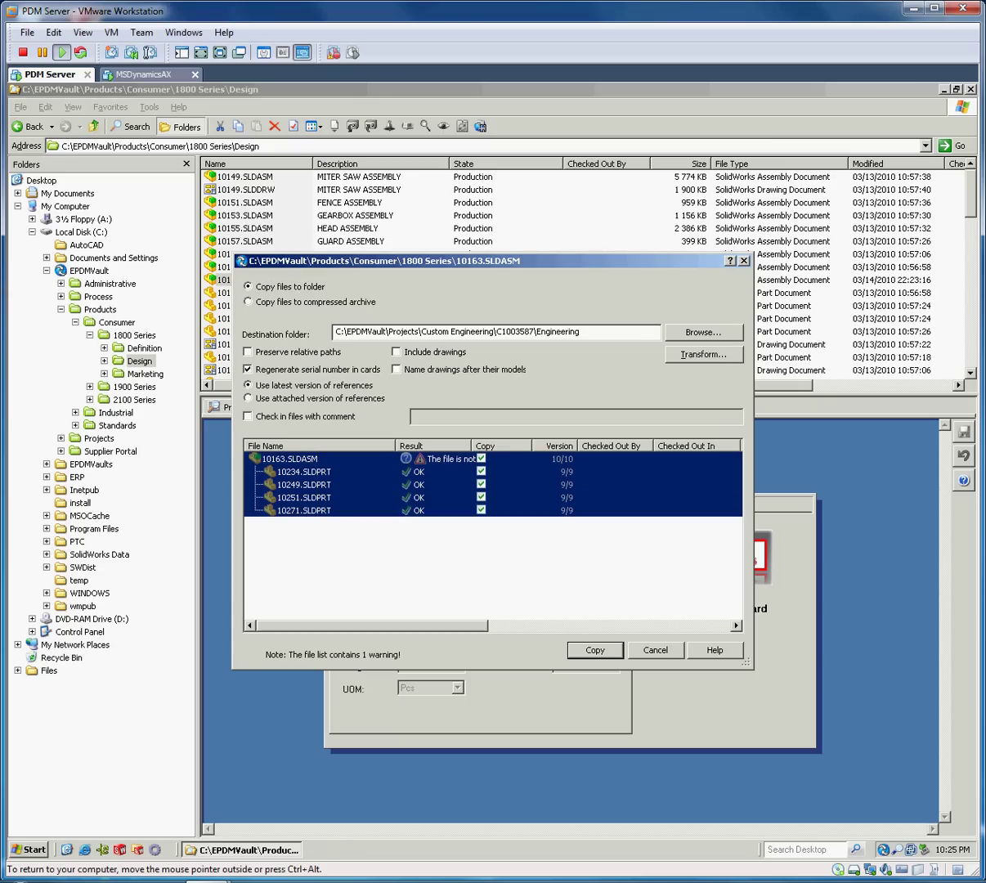
click(703, 354)
click(734, 410)
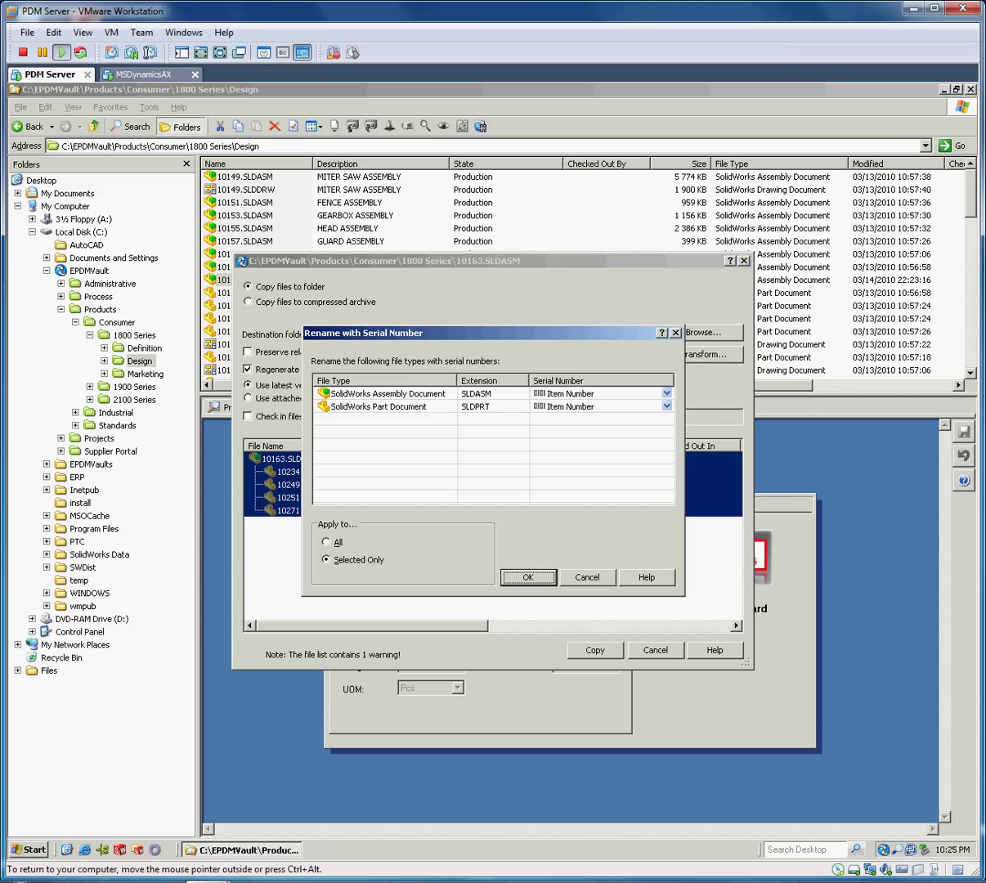
click(528, 577)
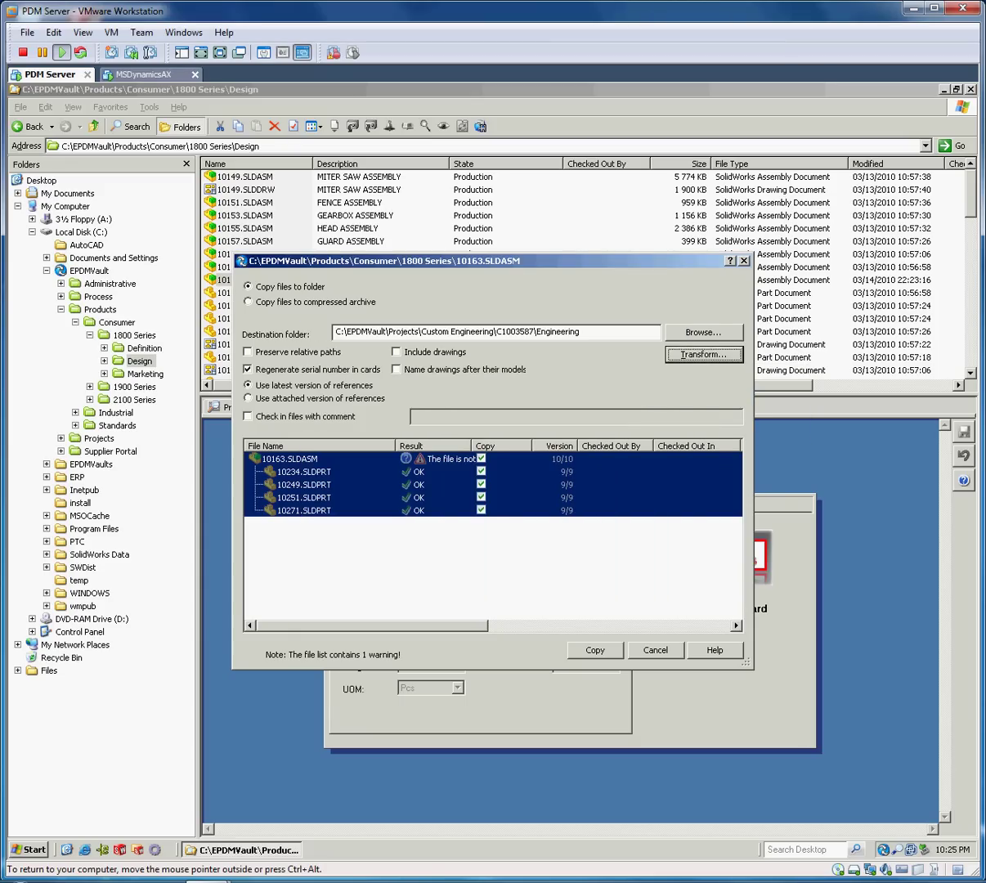
Choose Projects\Custom Engineering\C1003587\Engineering in EPDMVault as the destination folder and run the copy.
click(704, 333)
key(Return)
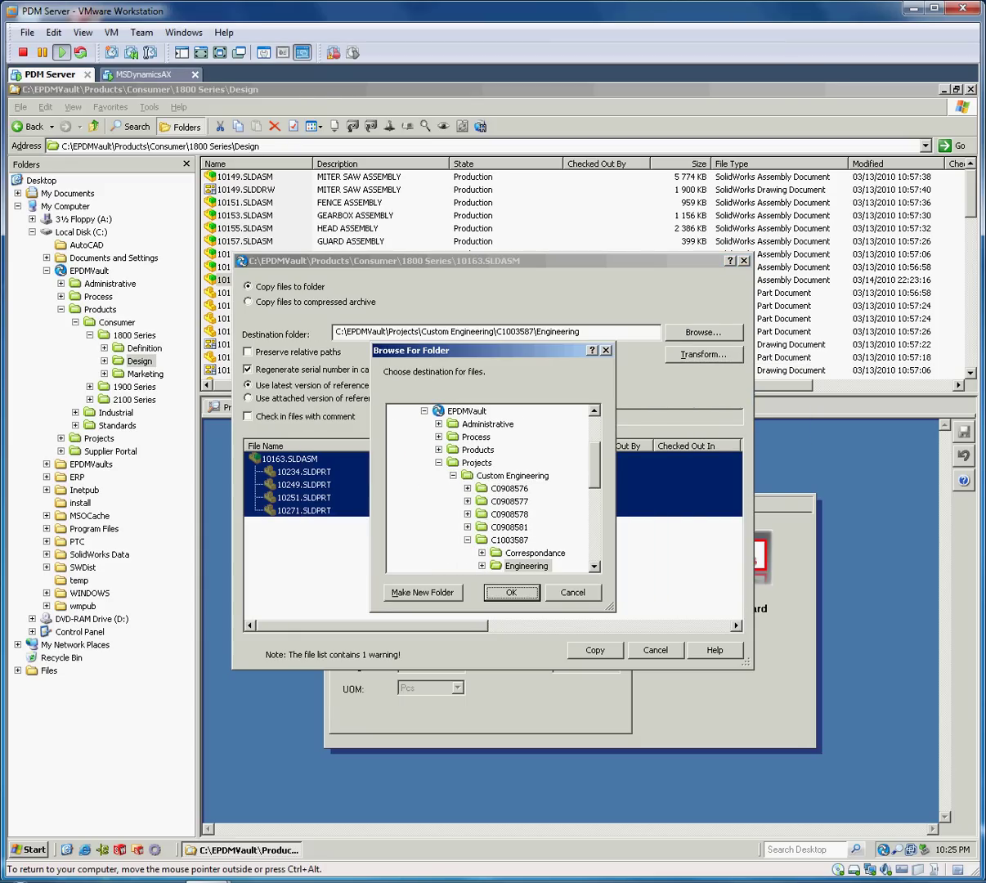
key(Left)
key(Left)
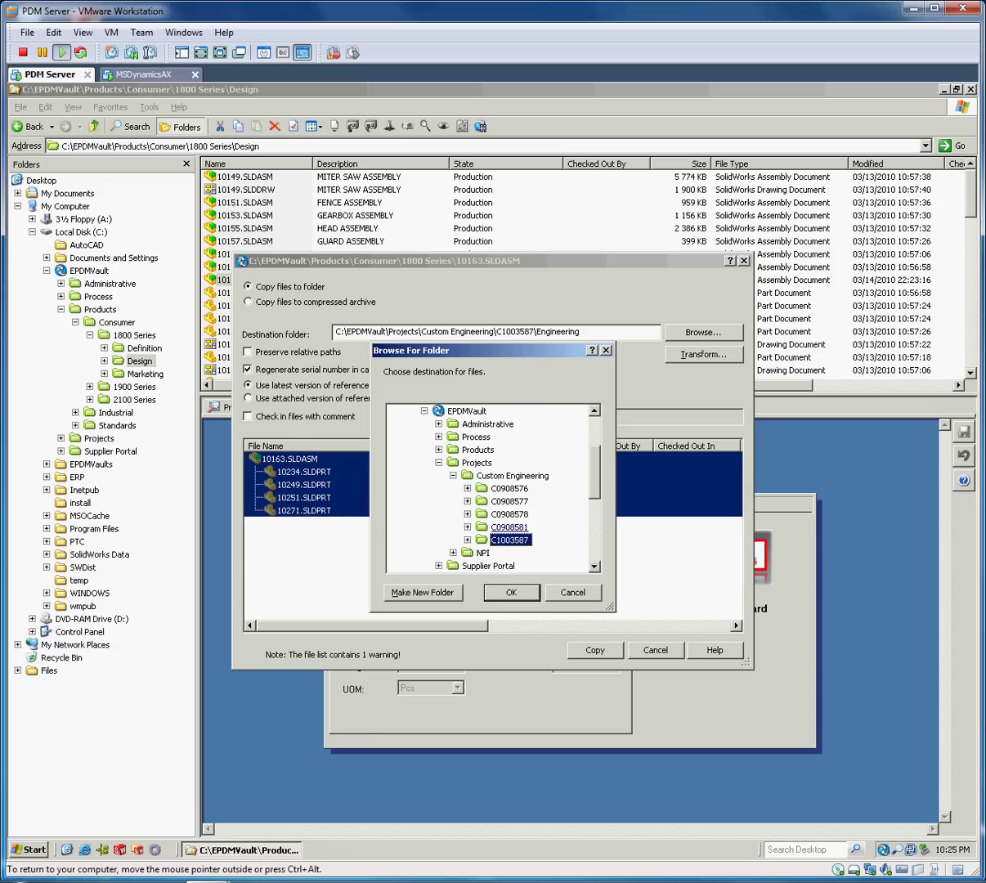
key(Right)
key(Right)
key(Down)
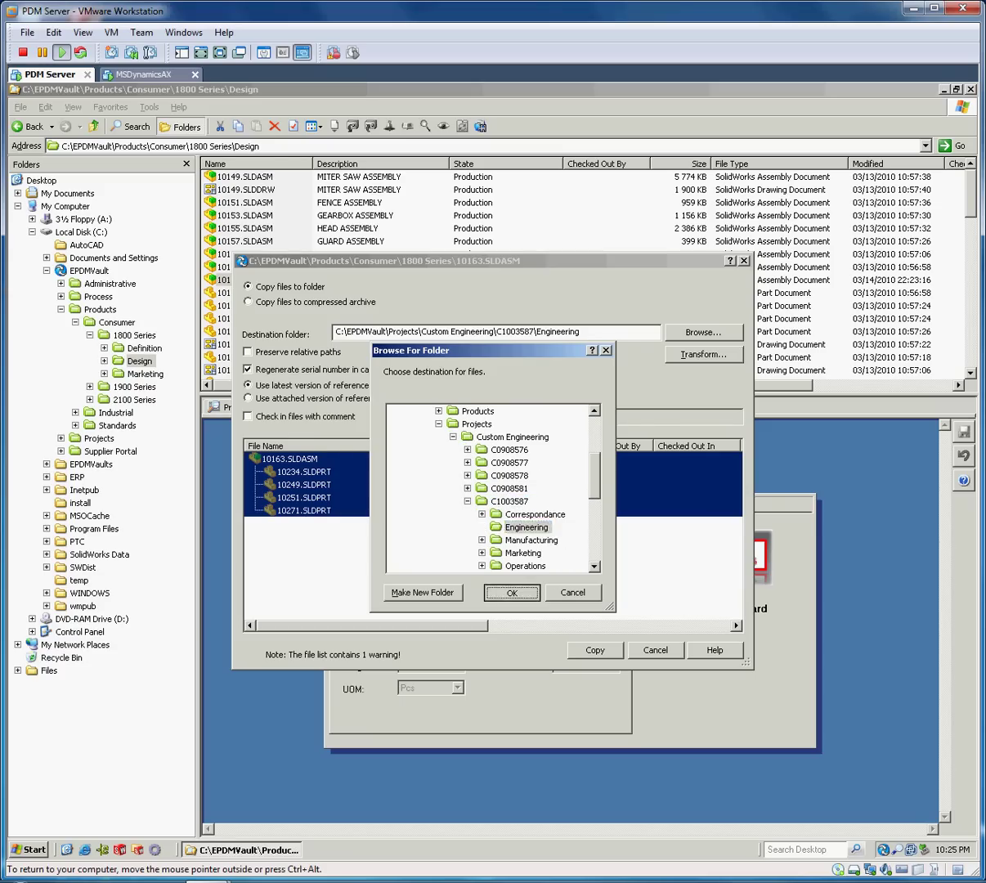
key(Return)
click(595, 650)
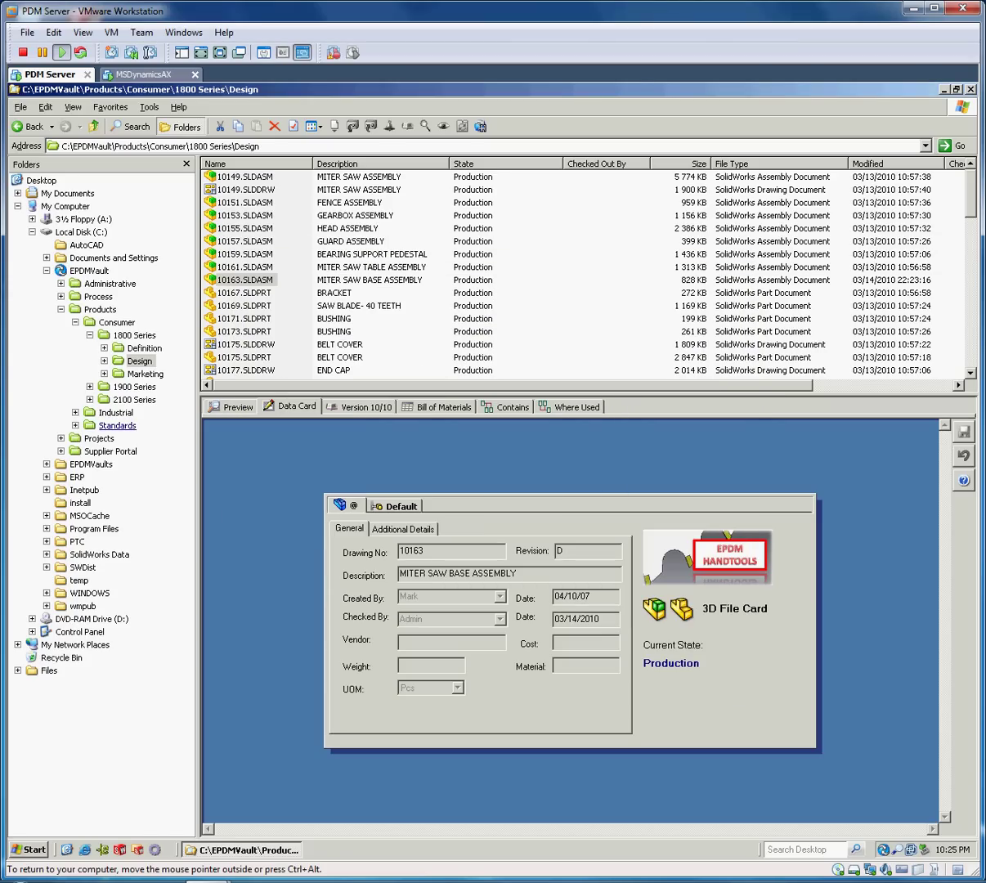
Check in 18346.SLDASM and its four copied parts in the Projects\Custom Engineering\C1003587\Engineering vault folder.
click(61, 438)
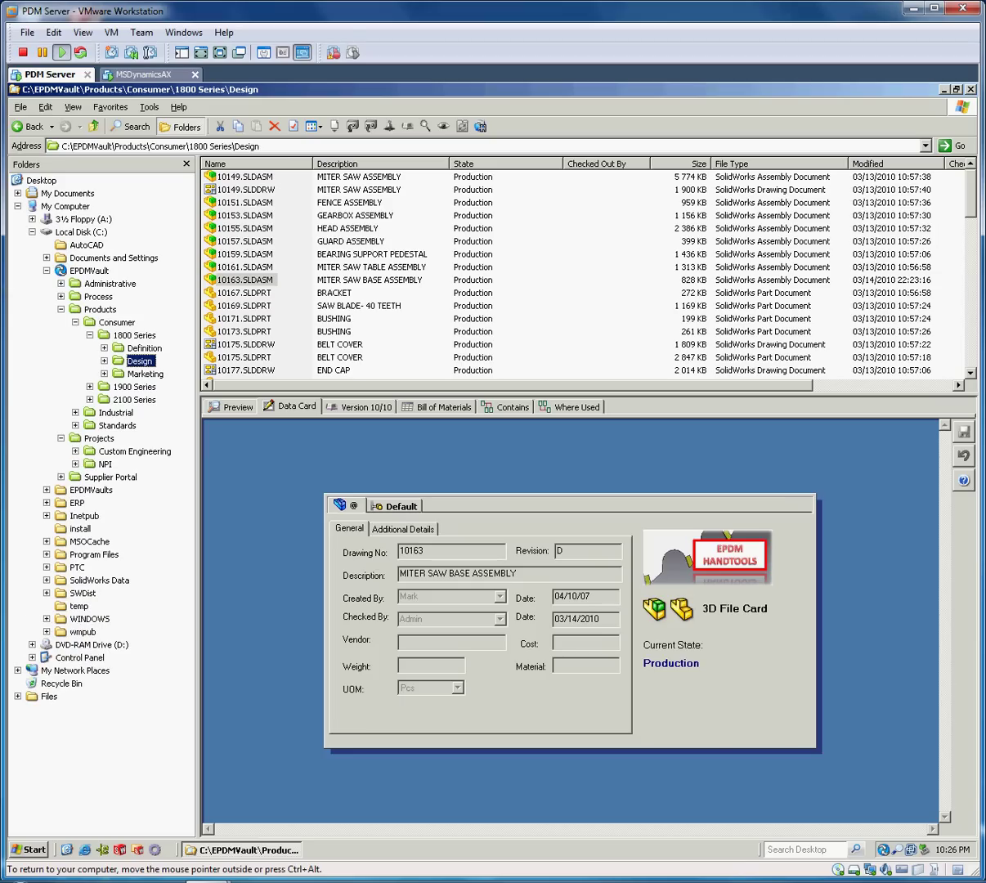
click(75, 451)
click(132, 516)
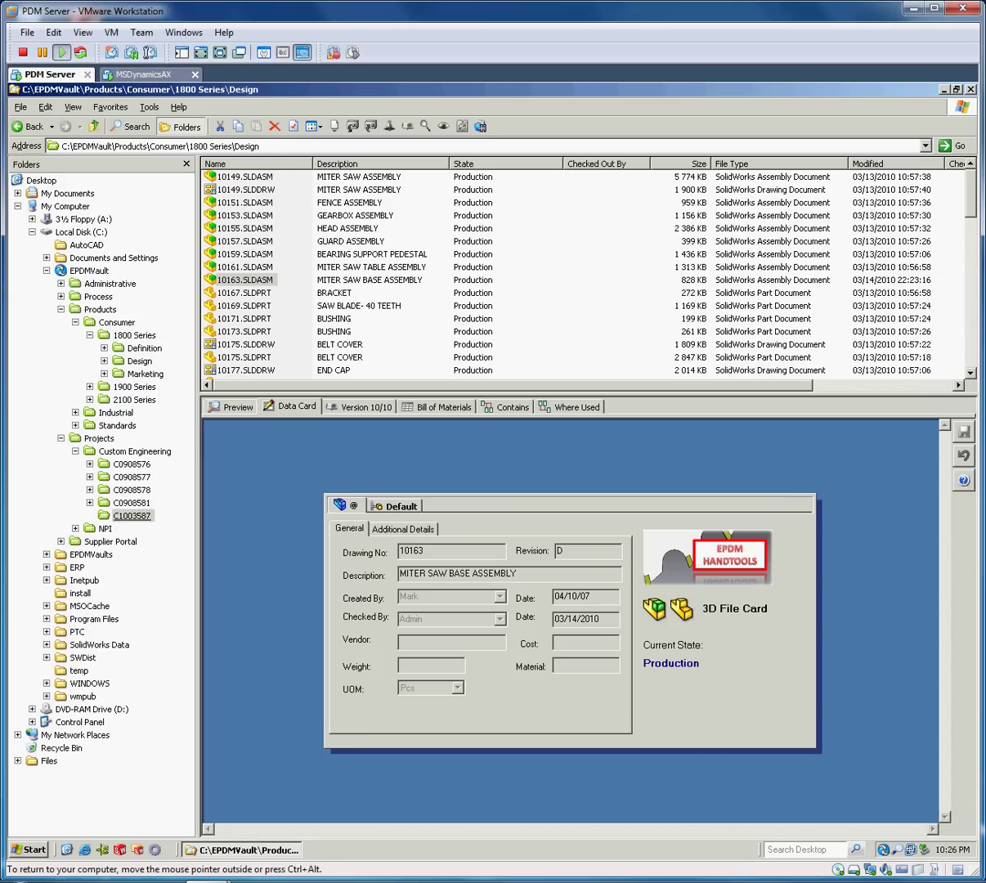
click(149, 541)
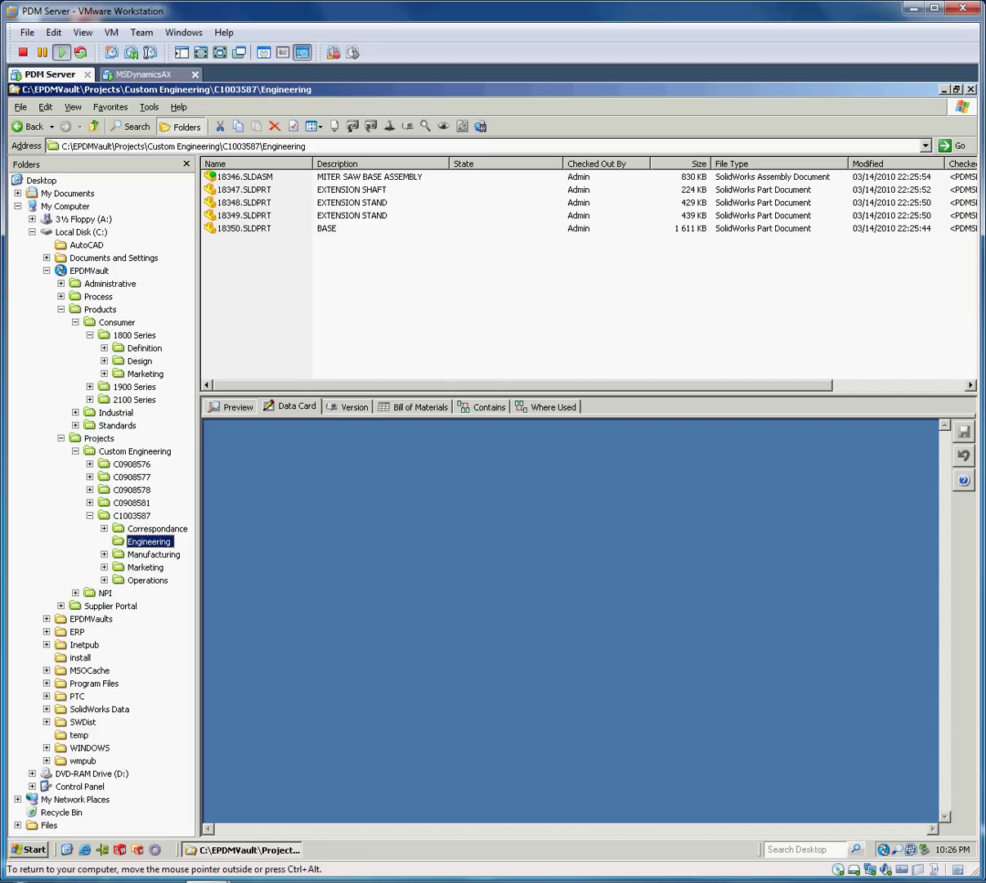
drag(280, 244, 206, 173)
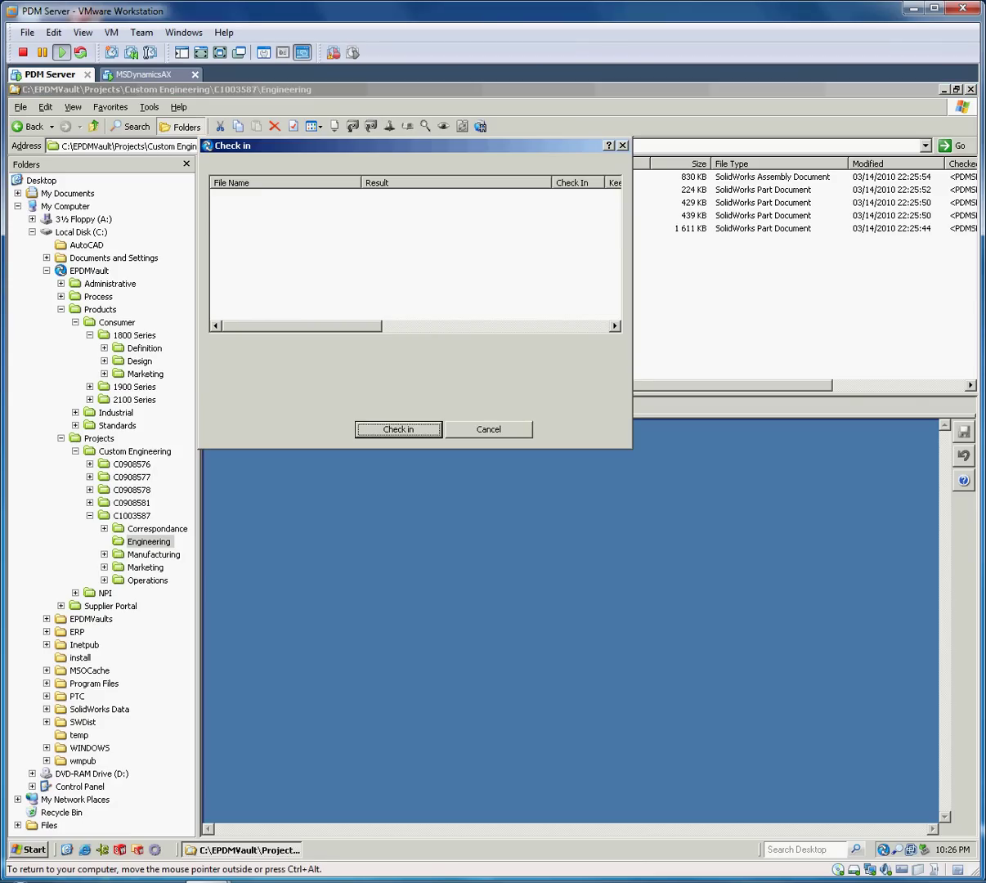
click(398, 429)
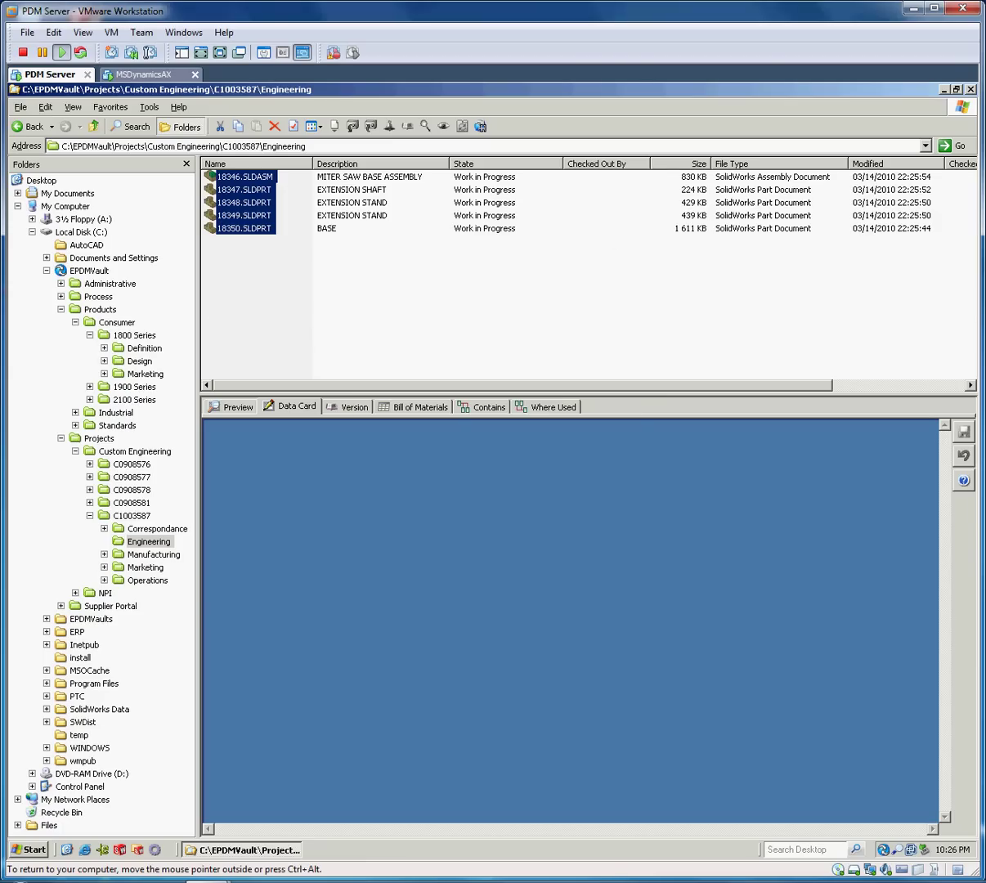
Run the Submit for approval transition on 18346.SLDASM and parts 18347 to 18350.
drag(301, 249, 235, 173)
right_click(235, 175)
mouse_move(368, 383)
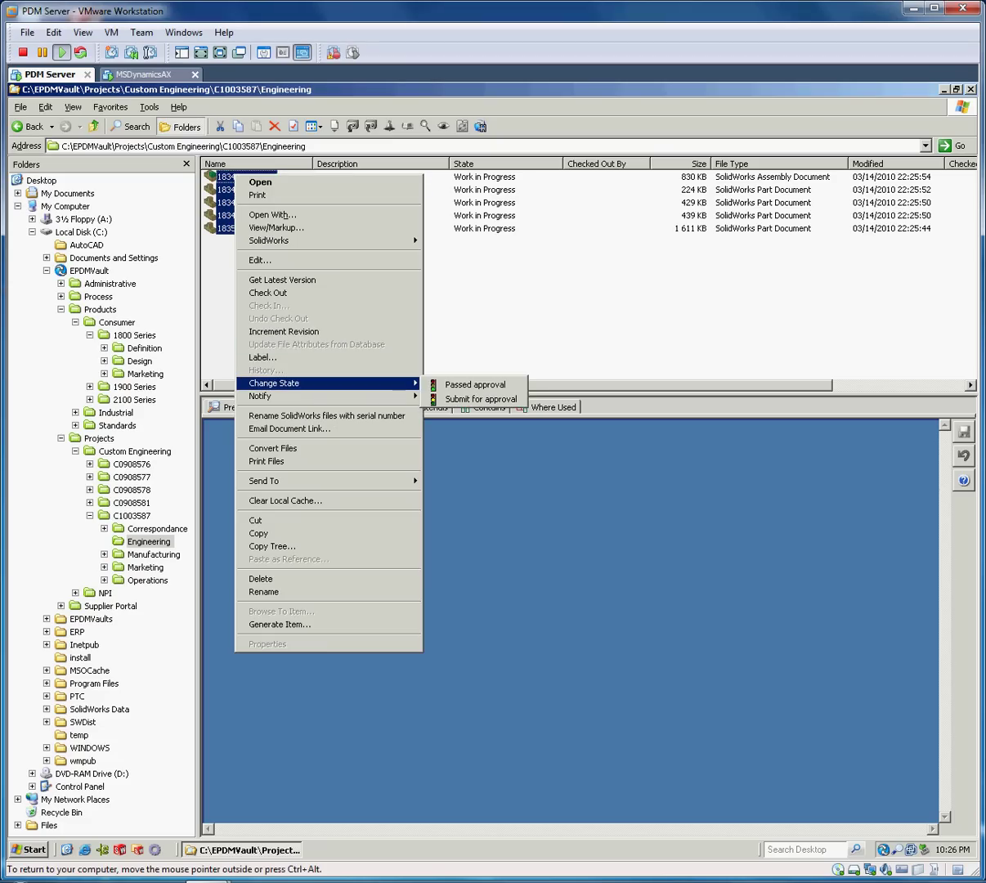
click(481, 399)
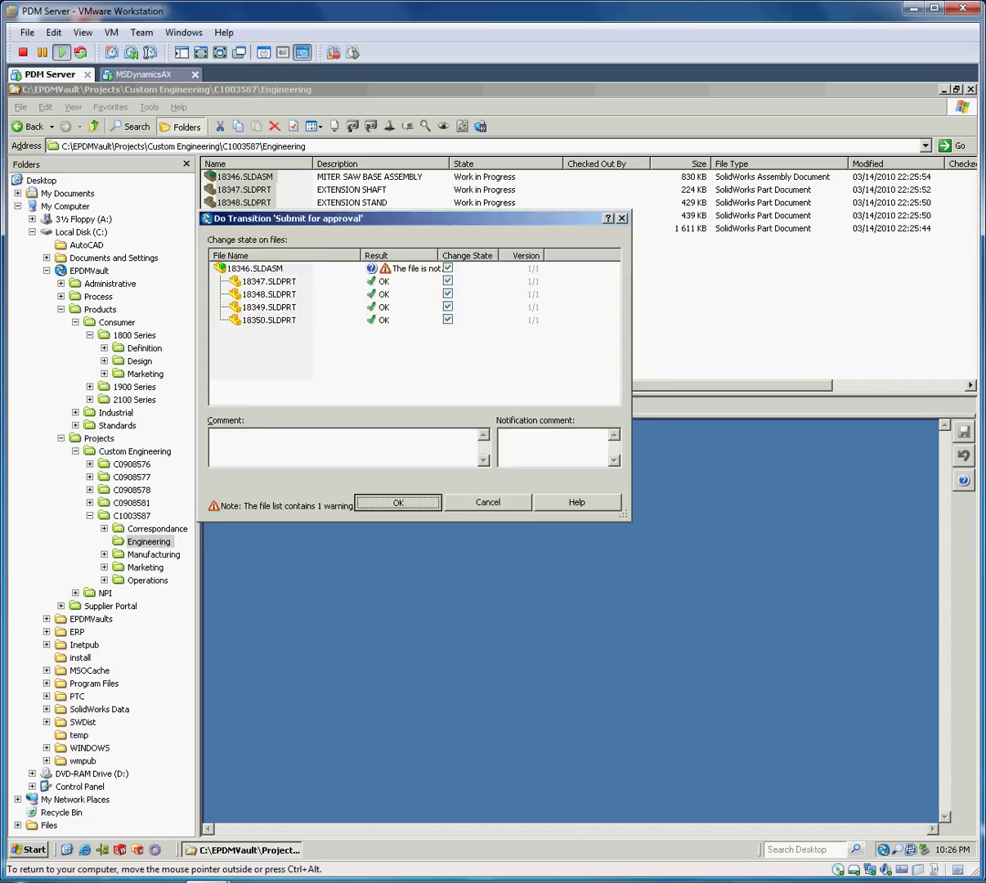
key(Return)
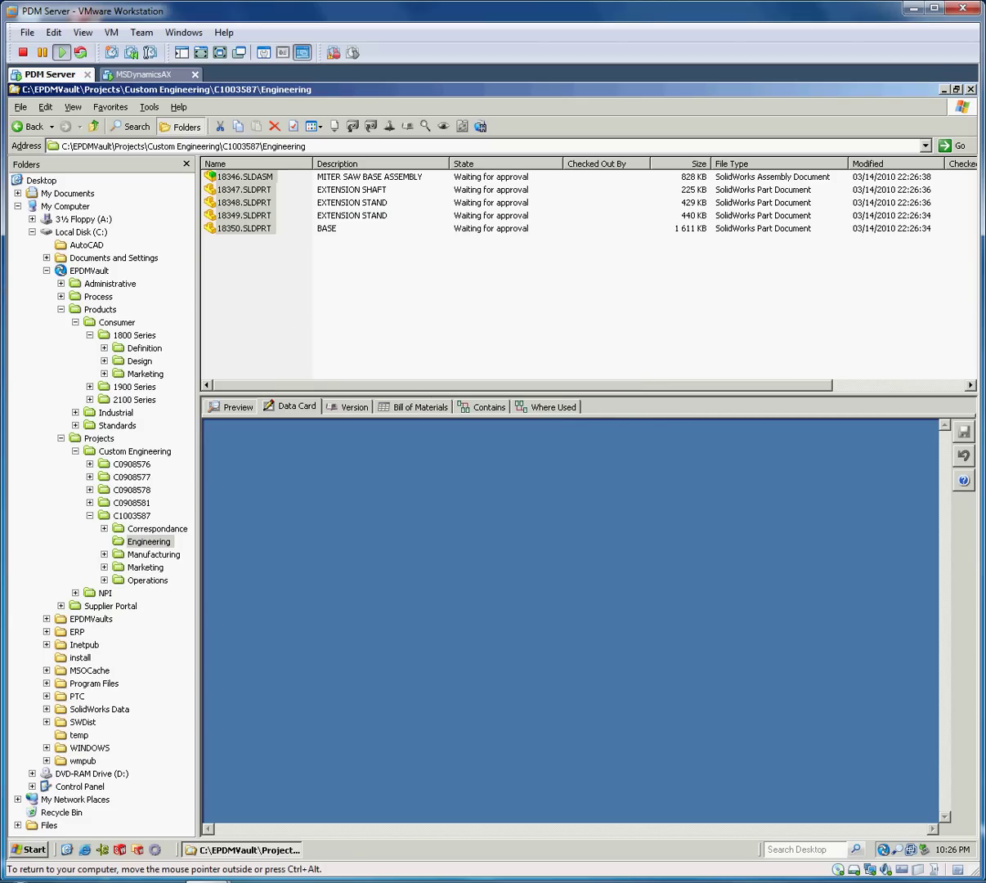
Run the Approved transition on 18346.SLDASM and parts 18347 to 18350.
right_click(262, 176)
mouse_move(344, 386)
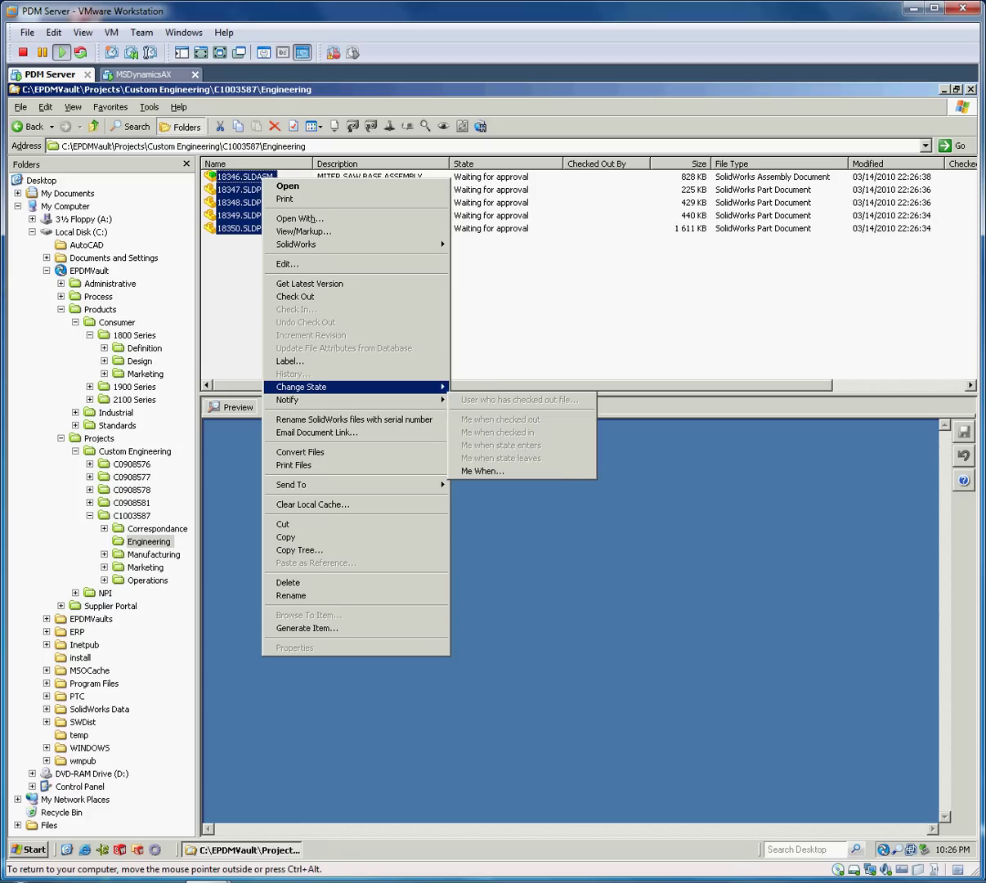
click(491, 389)
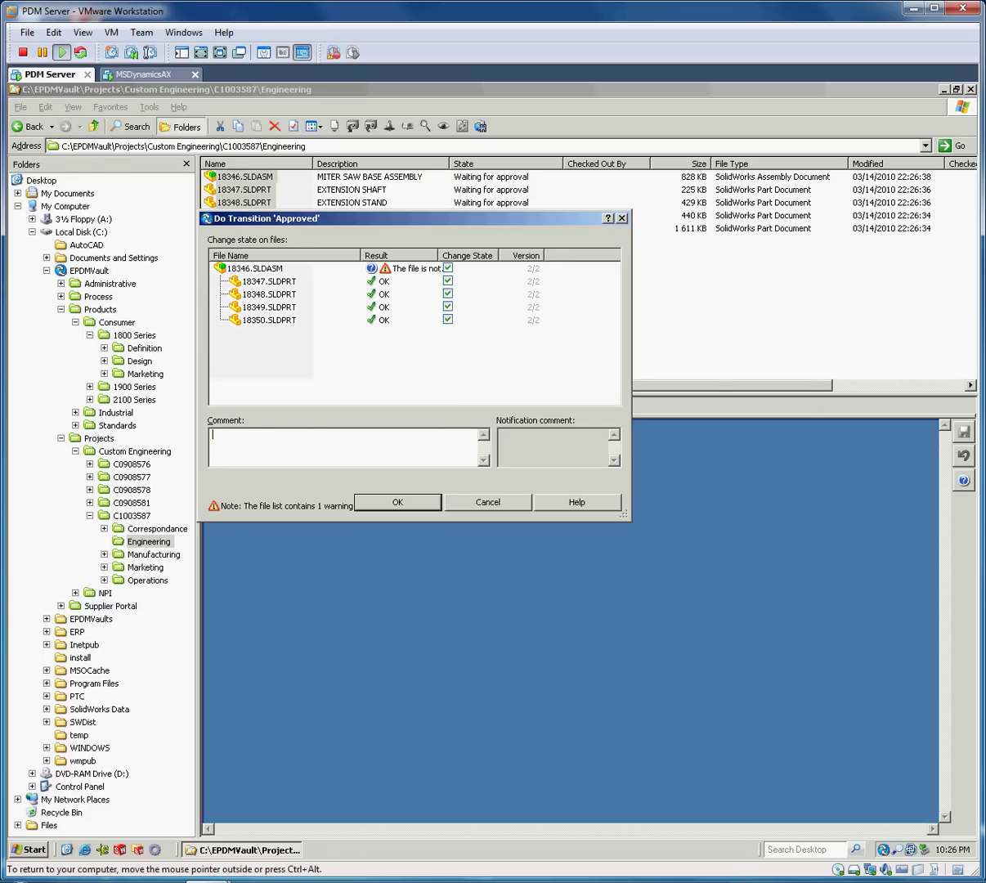
key(Return)
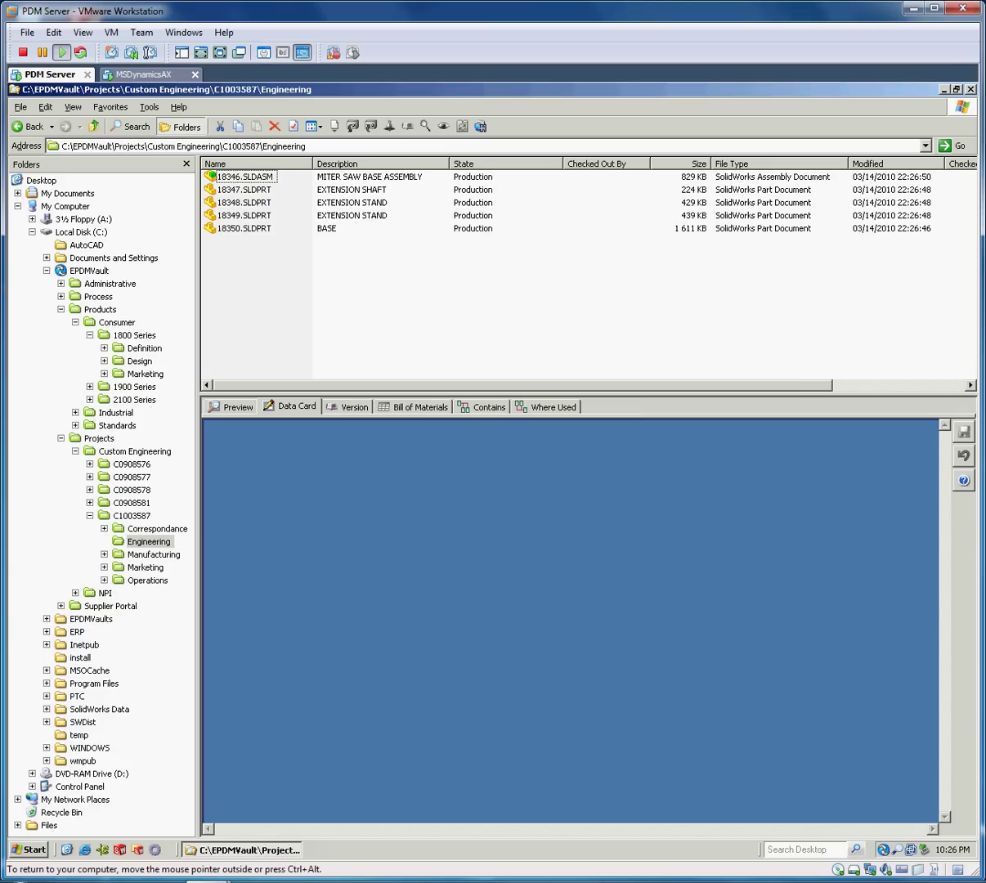
Review the bill of materials of 18346.SLDASM and the additional details on its data card.
click(244, 177)
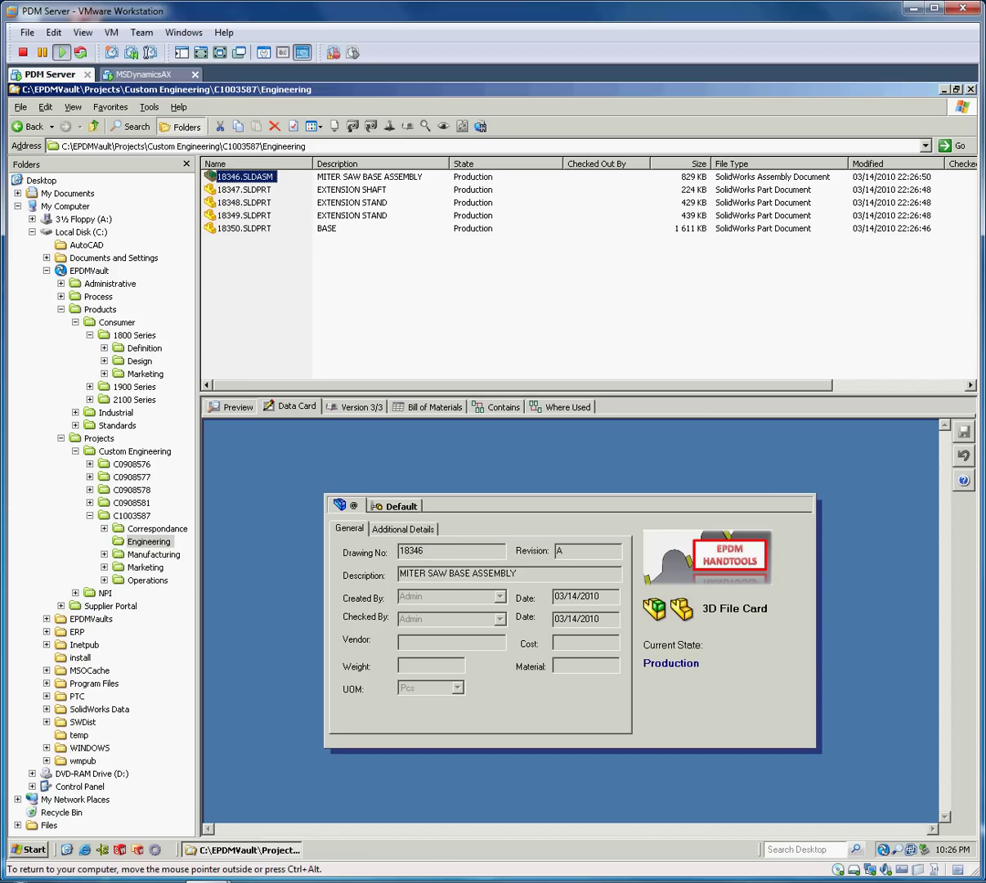
click(427, 406)
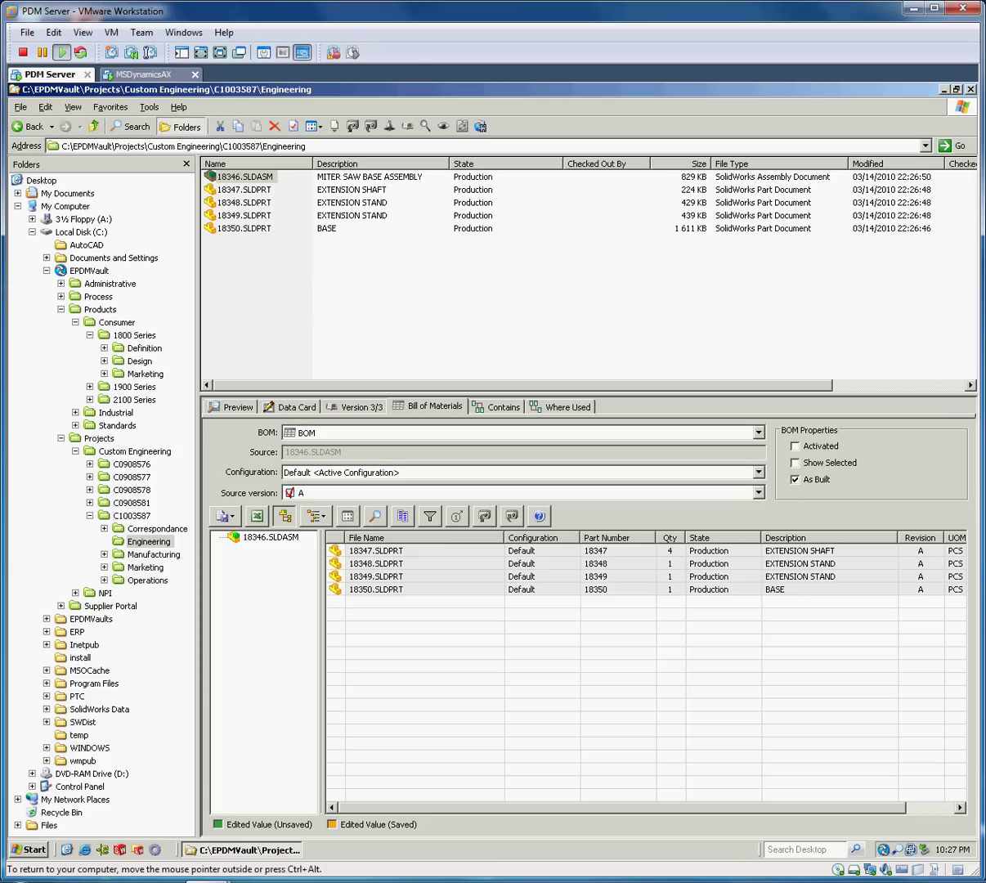
drag(504, 537, 431, 537)
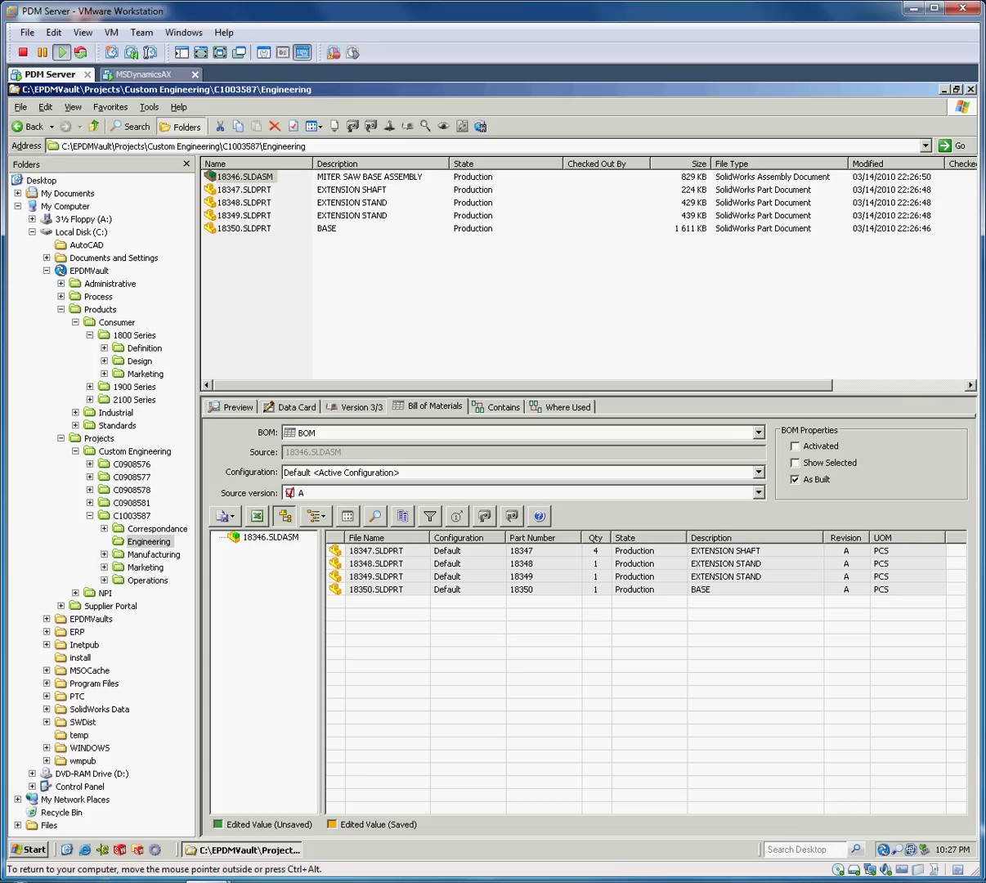
click(291, 407)
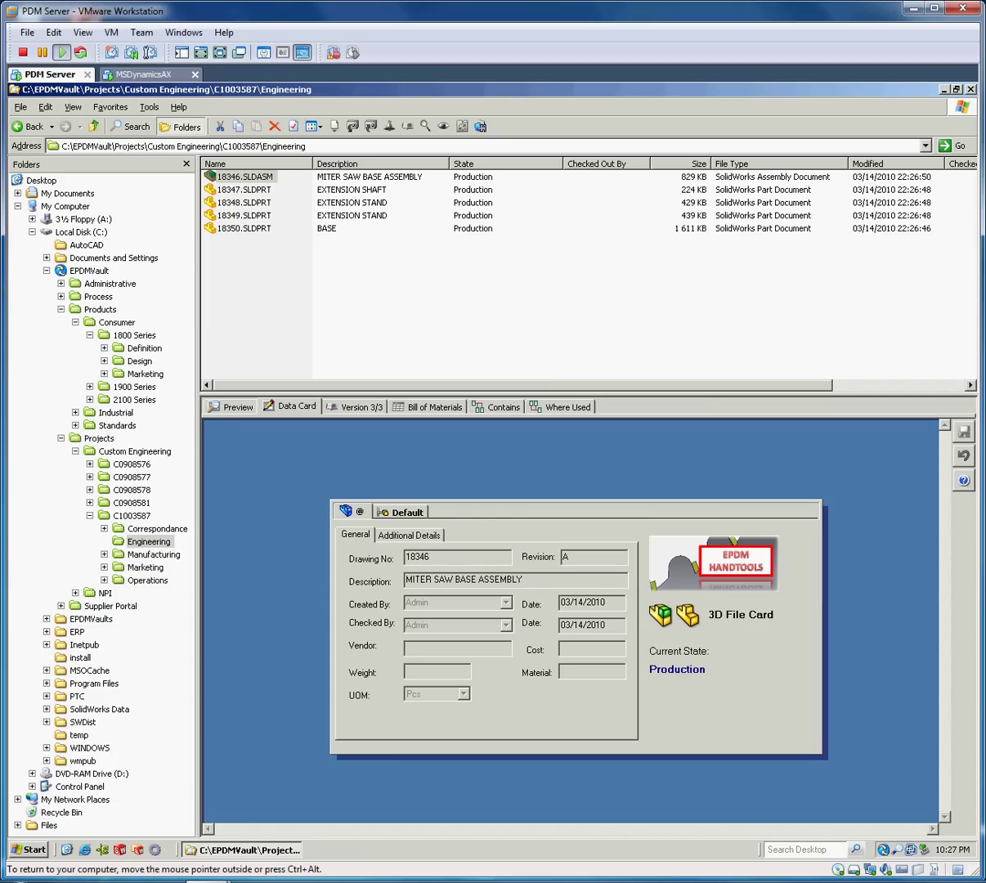
click(409, 536)
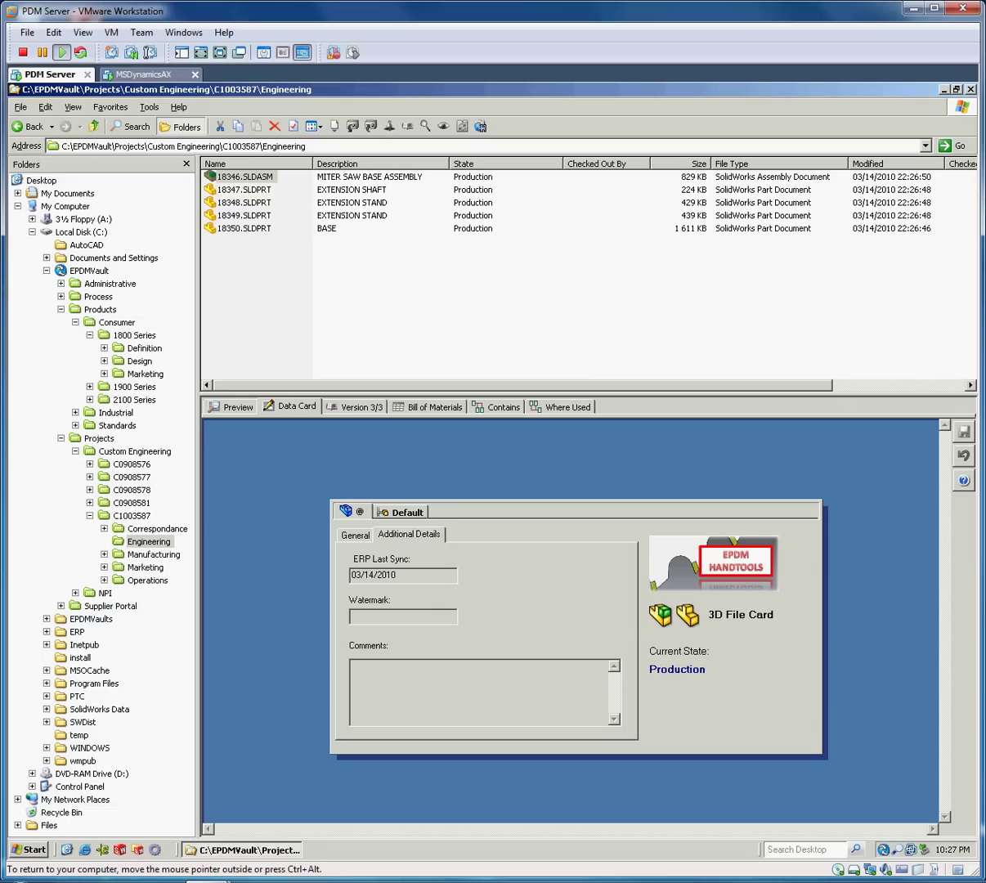
Switch to Dynamics AX and find item 18346, MITER SAW BASE ASSEMBLY, in the inventory item details.
click(147, 74)
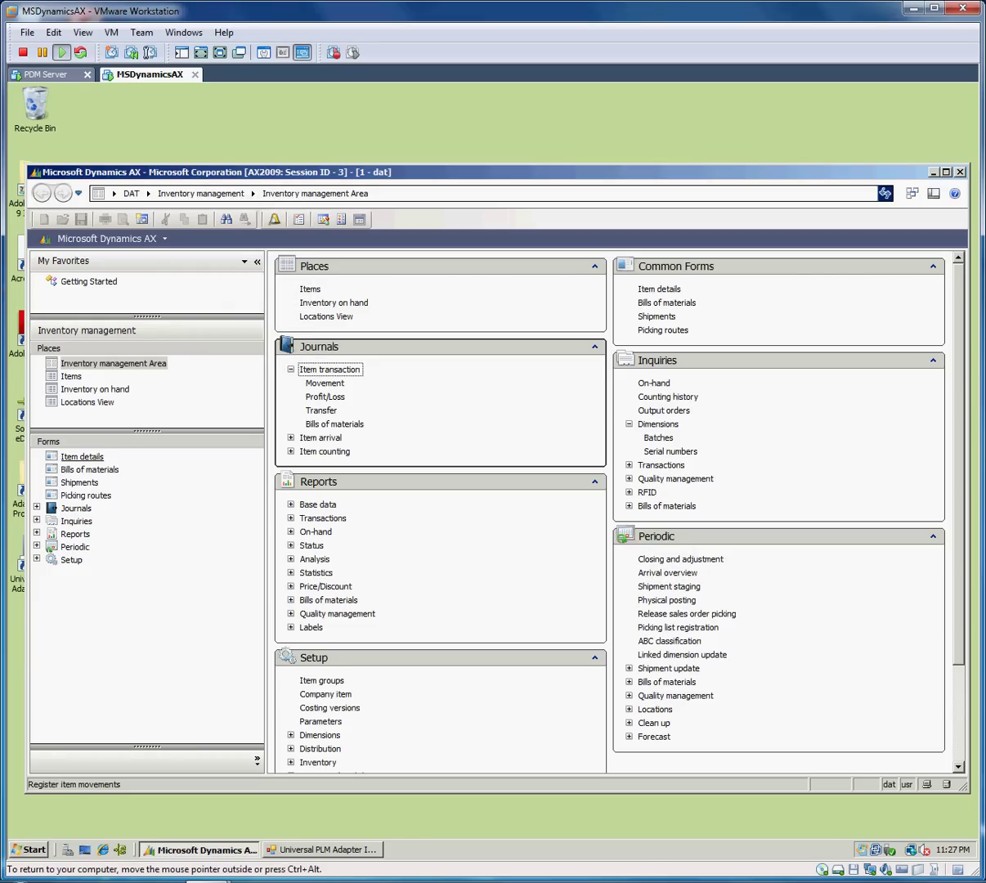
click(81, 456)
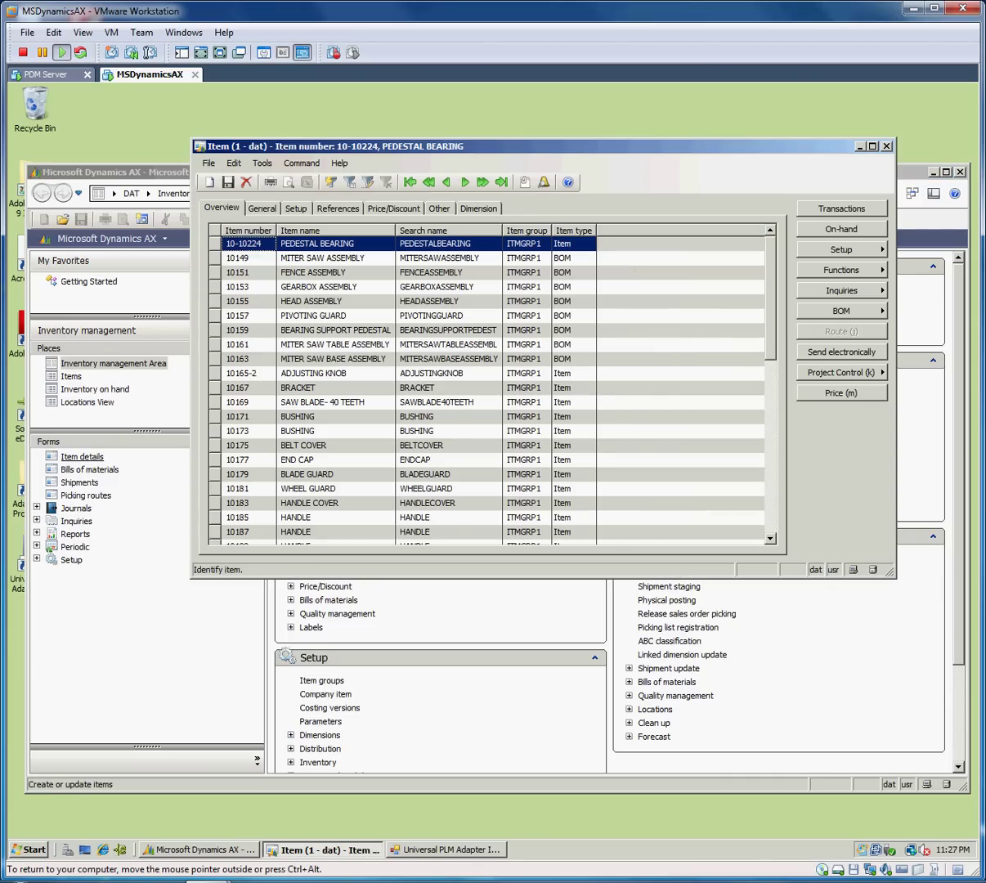
scroll(490, 384, down, 2)
scroll(491, 385, down, 4)
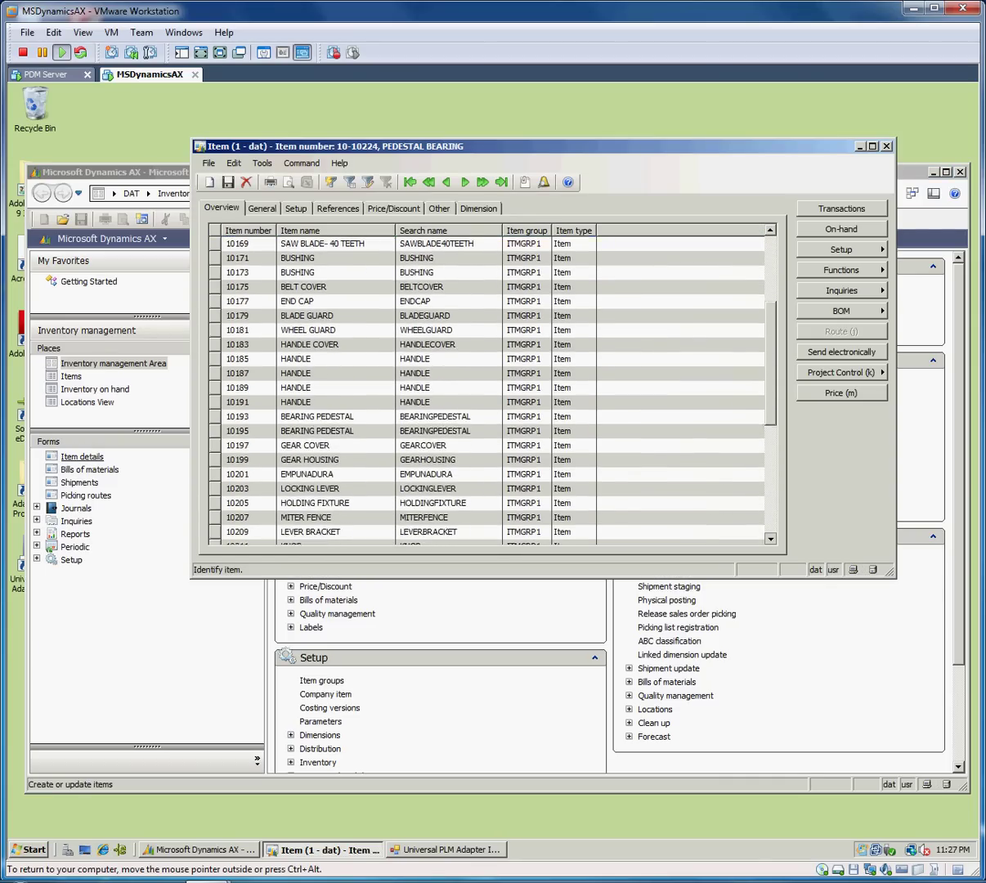
scroll(490, 384, down, 4)
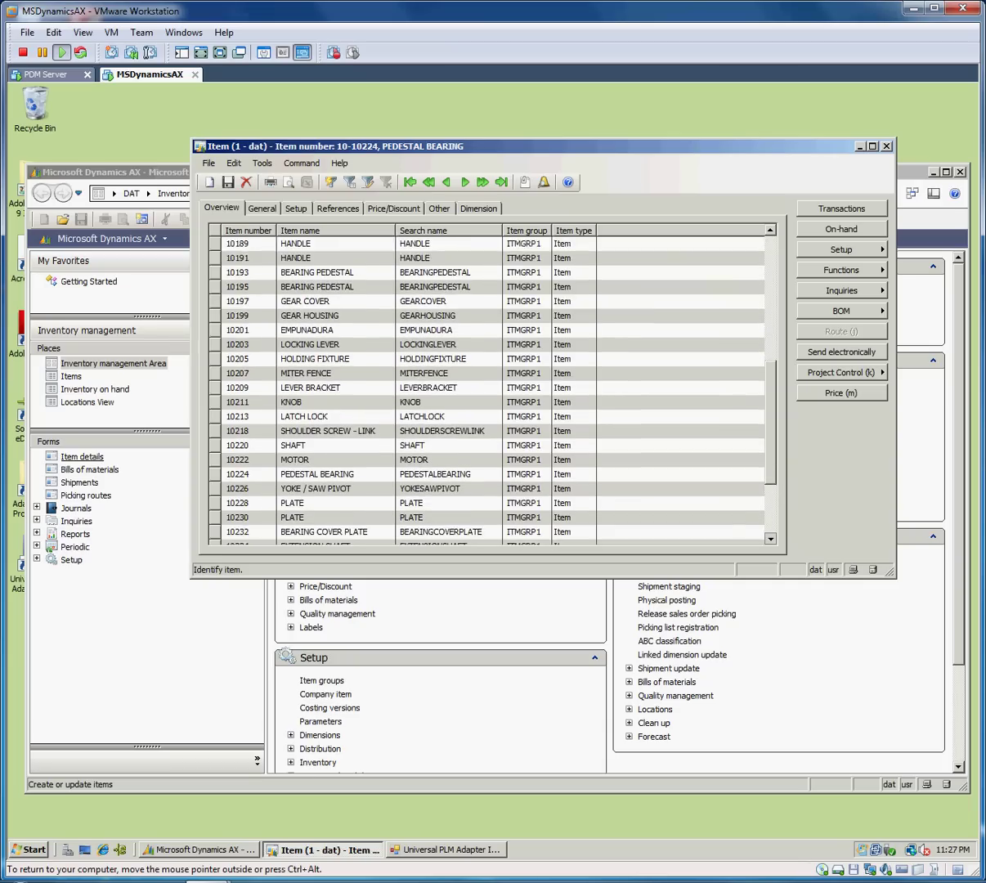
scroll(491, 384, down, 7)
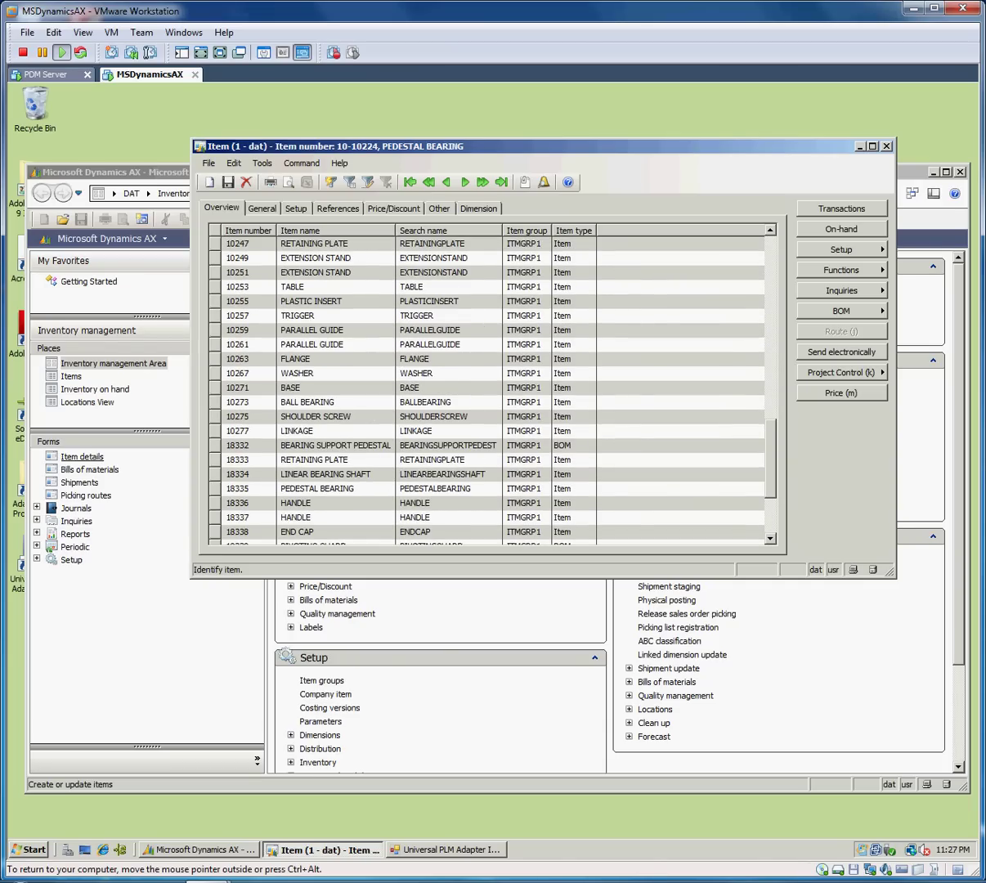
scroll(491, 385, down, 3)
scroll(491, 385, down, 3)
scroll(491, 385, down, 2)
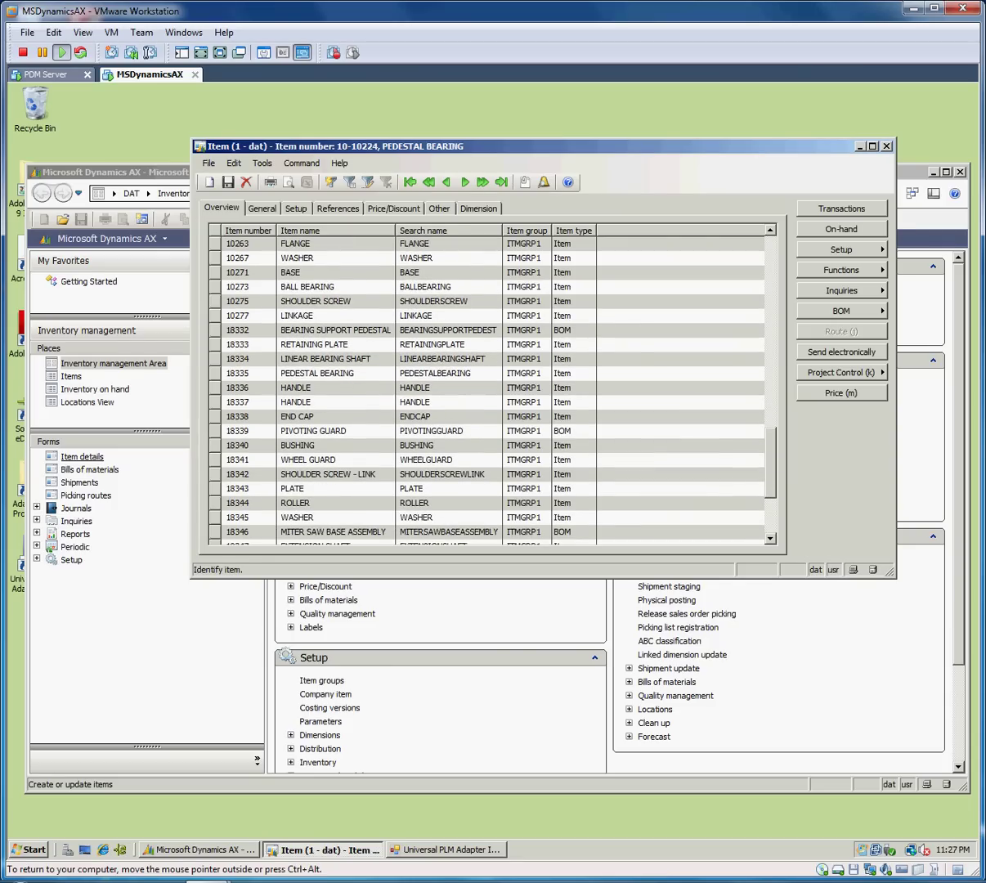
click(215, 532)
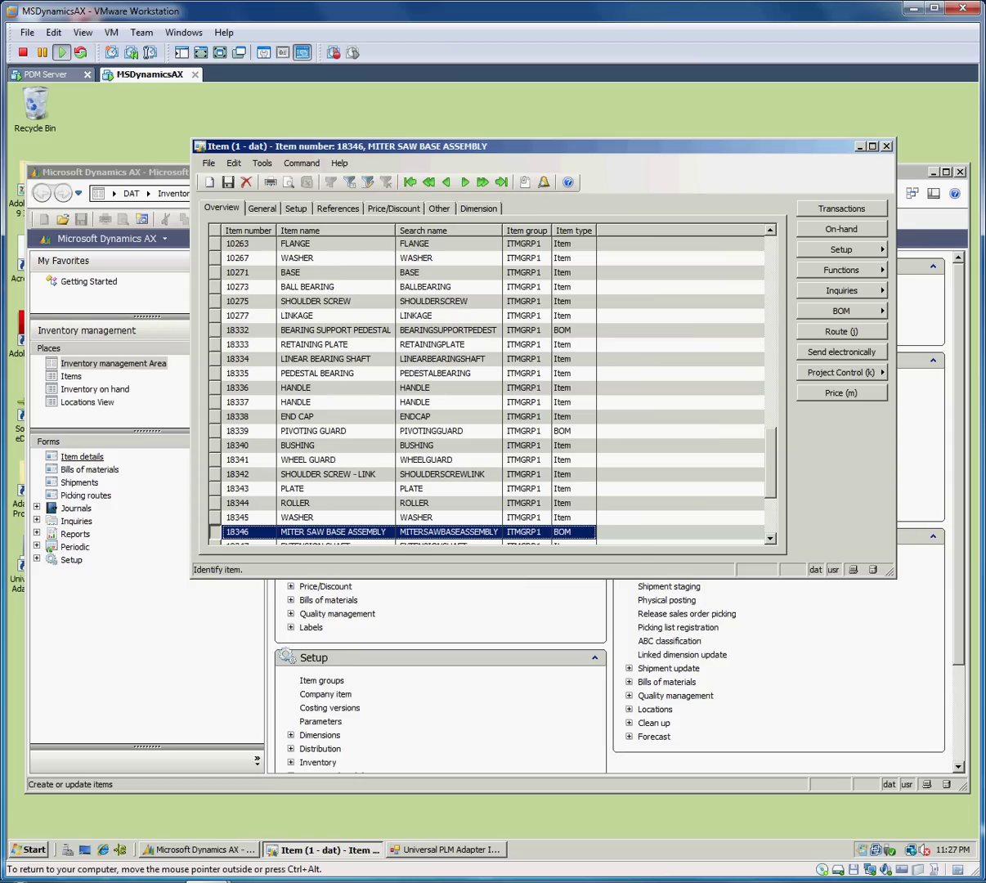
Review the BOM lines of item 18346, including the EXTENSION SHAFT line, and close the BOM and item forms.
click(841, 310)
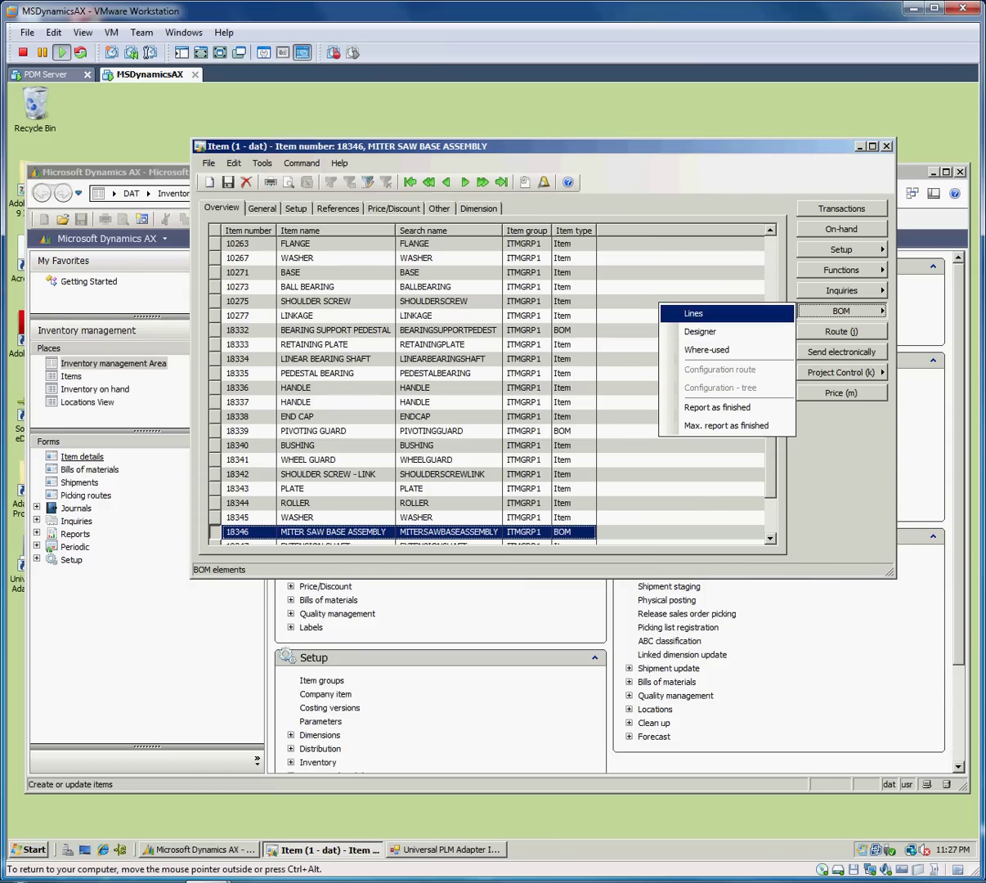
click(697, 312)
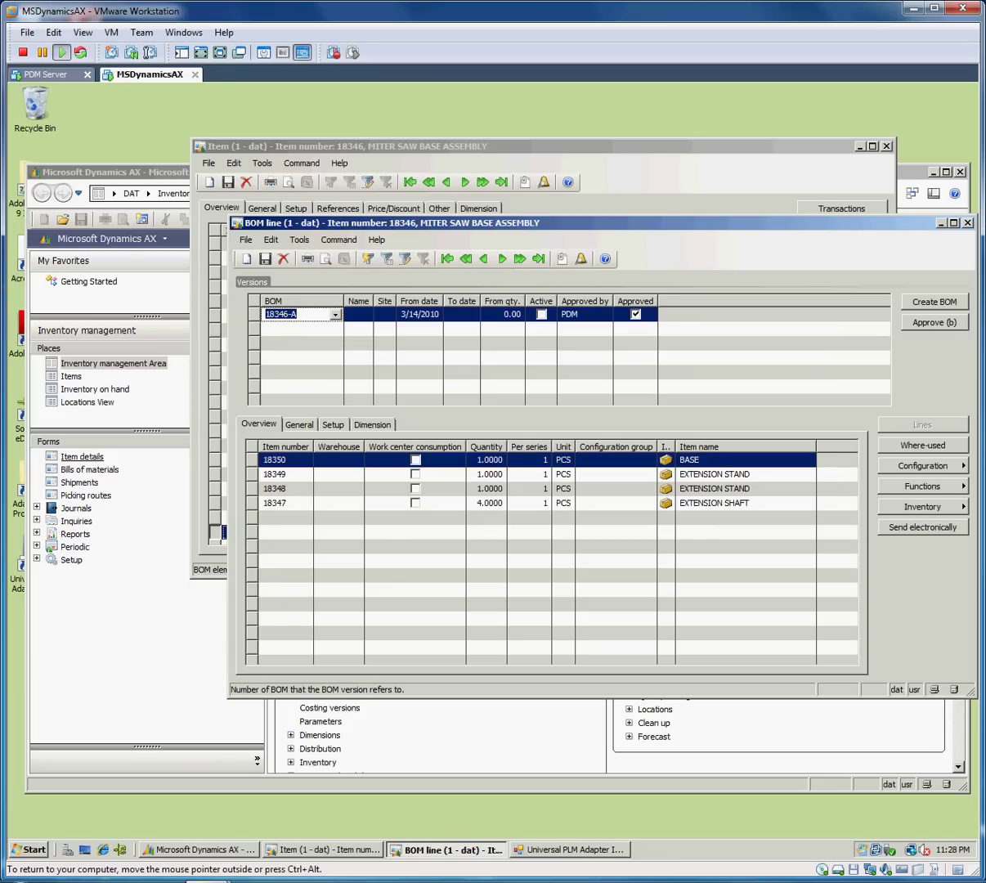
click(252, 503)
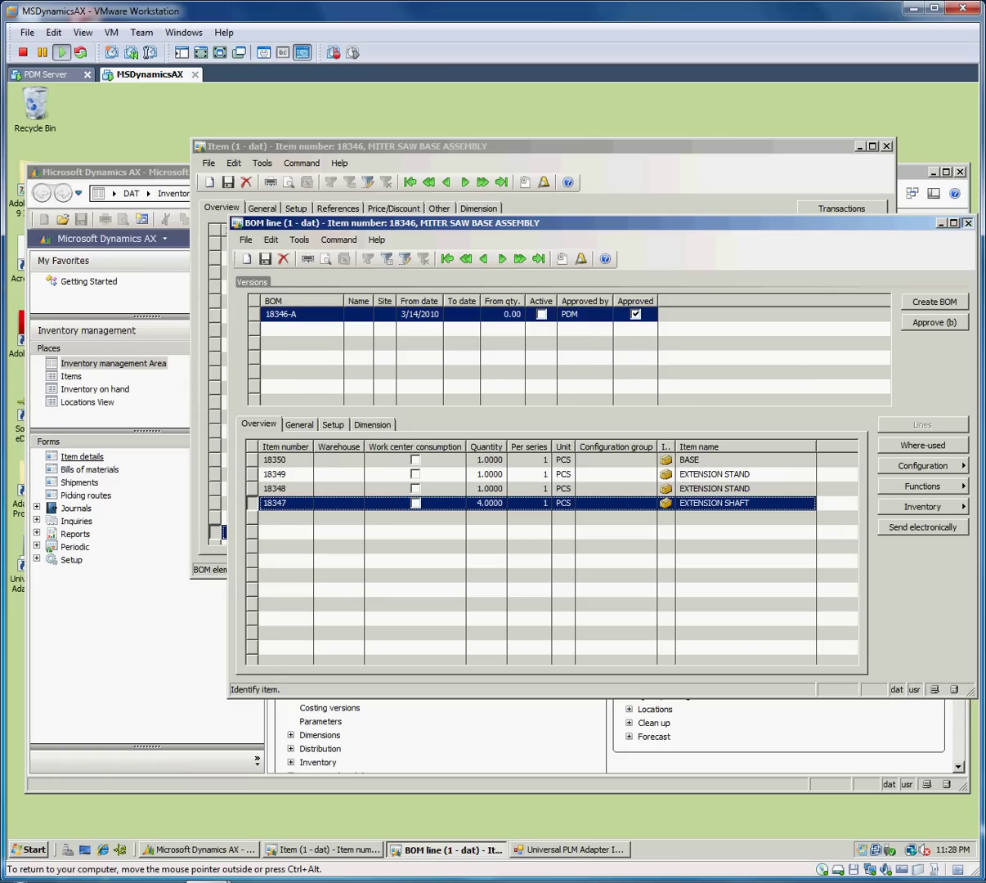
key(Escape)
key(Escape)
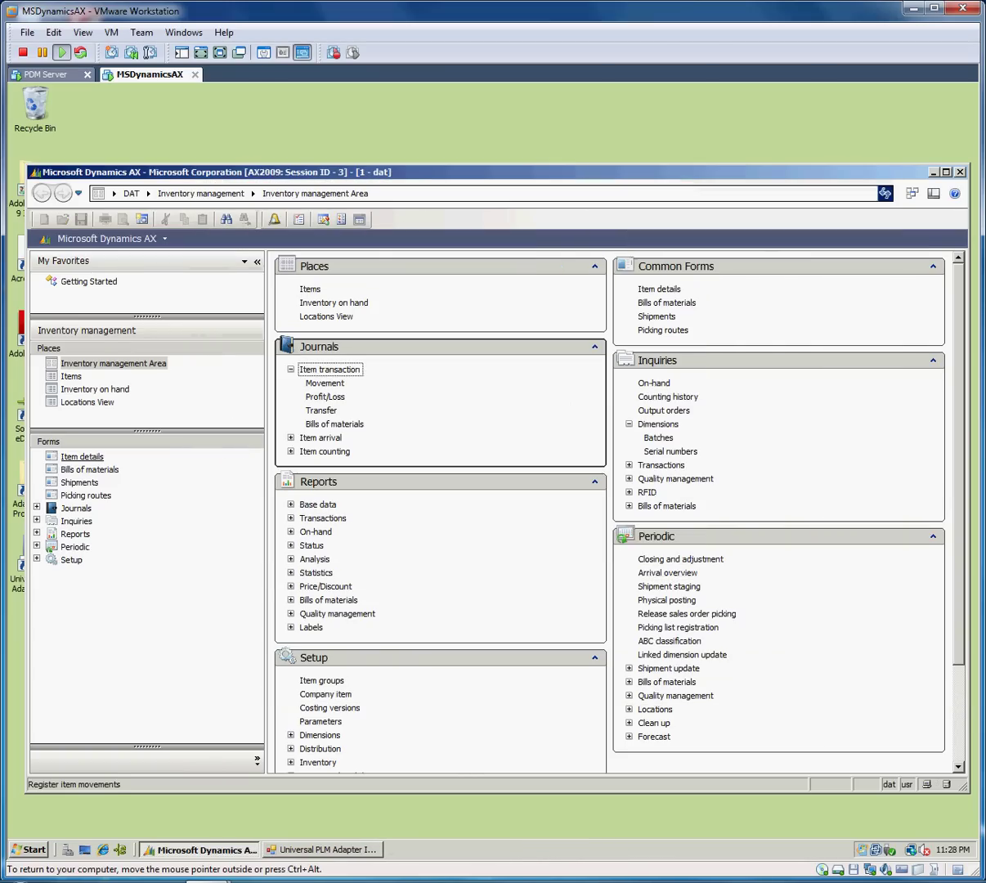